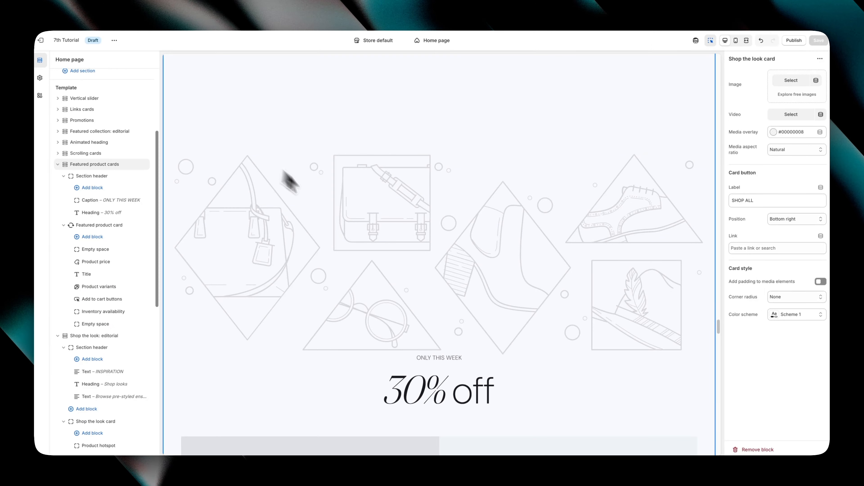
Examine the home page sections from Featured product cards and Shop the look to the Blog posts article cards
{"action": "scroll", "coordinate": [280, 179], "scroll_direction": "down", "scroll_amount": 8}
{"action": "left_click", "coordinate": [92, 176]}
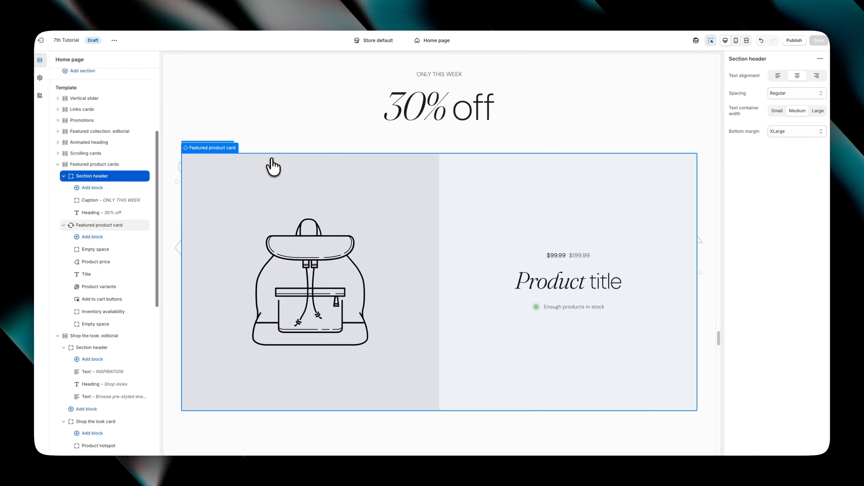
{"action": "scroll", "coordinate": [323, 201], "scroll_direction": "down", "scroll_amount": 3}
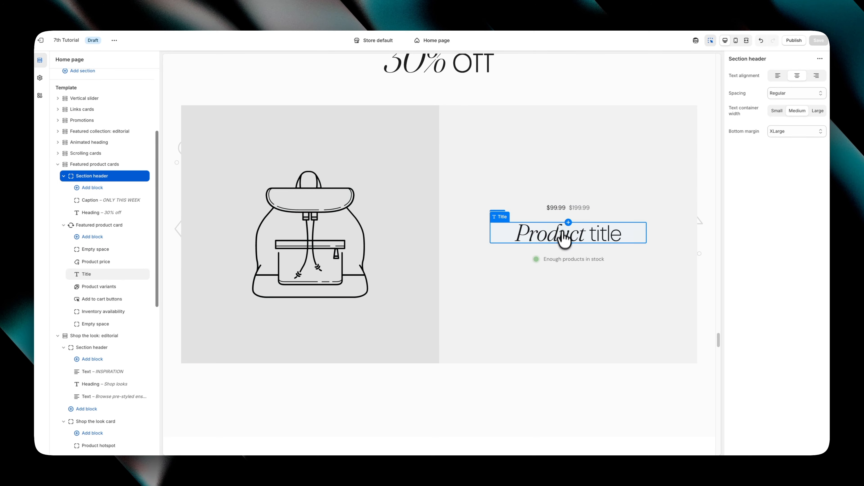
{"action": "scroll", "coordinate": [510, 246], "scroll_direction": "down", "scroll_amount": 5}
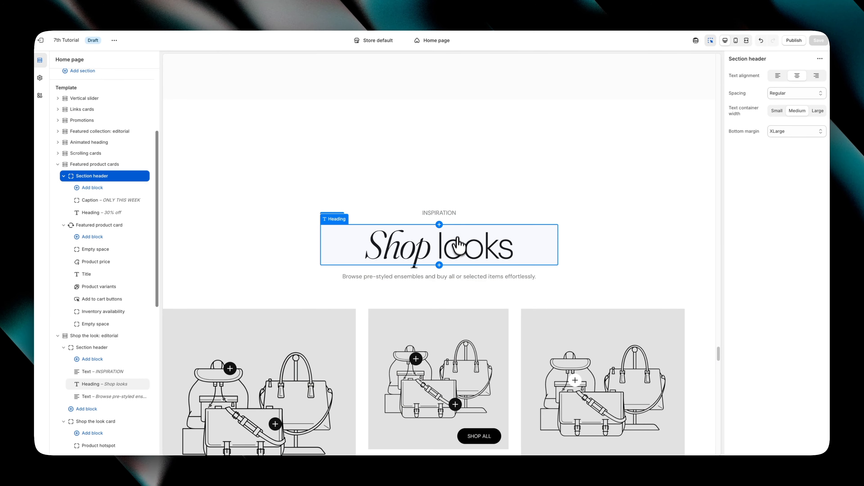
{"action": "scroll", "coordinate": [456, 245], "scroll_direction": "down", "scroll_amount": 10}
{"action": "scroll", "coordinate": [445, 246], "scroll_direction": "down", "scroll_amount": 2}
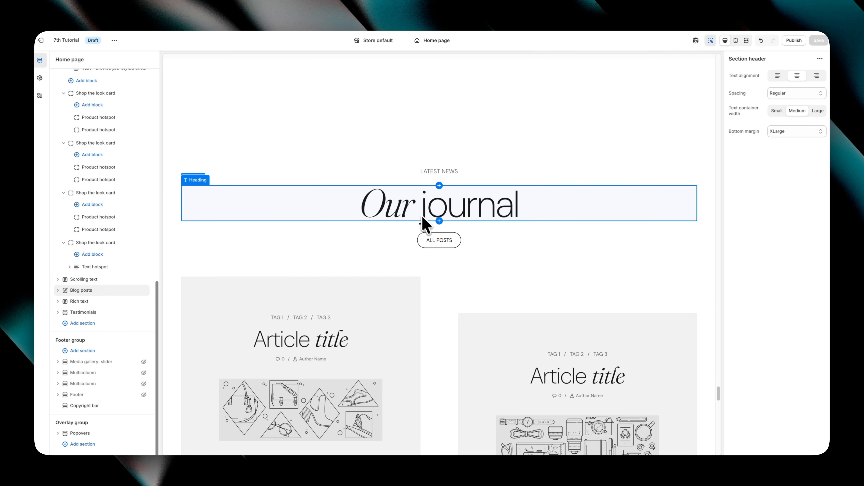
{"action": "left_click", "coordinate": [387, 301]}
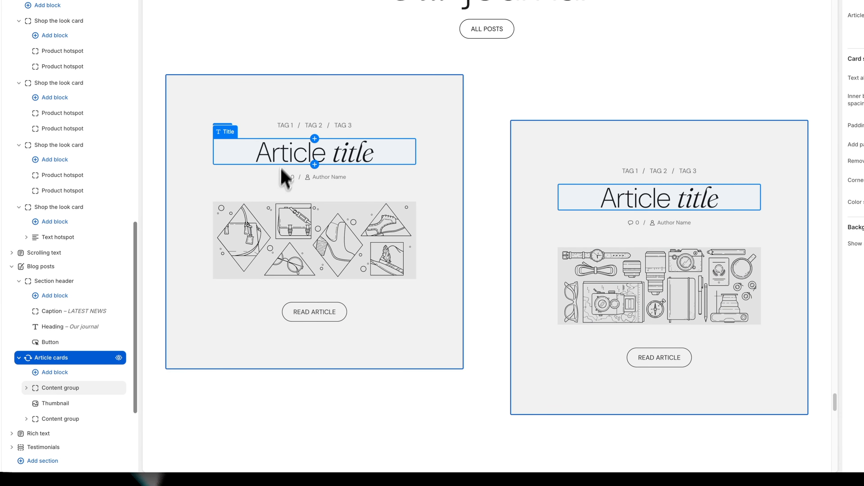
{"action": "left_click", "coordinate": [287, 160]}
{"action": "left_click", "coordinate": [472, 412]}
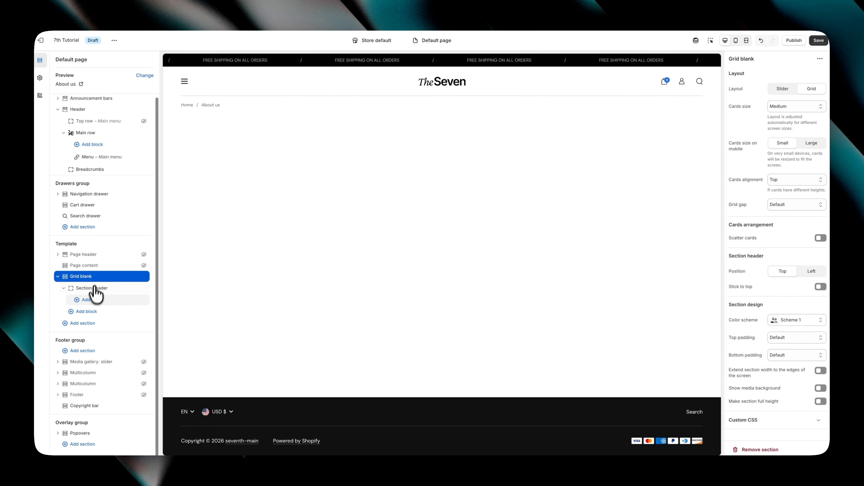
Browse the section library for the template, from the blog and brand trust presets to the custom and media ones
{"action": "left_click", "coordinate": [82, 323]}
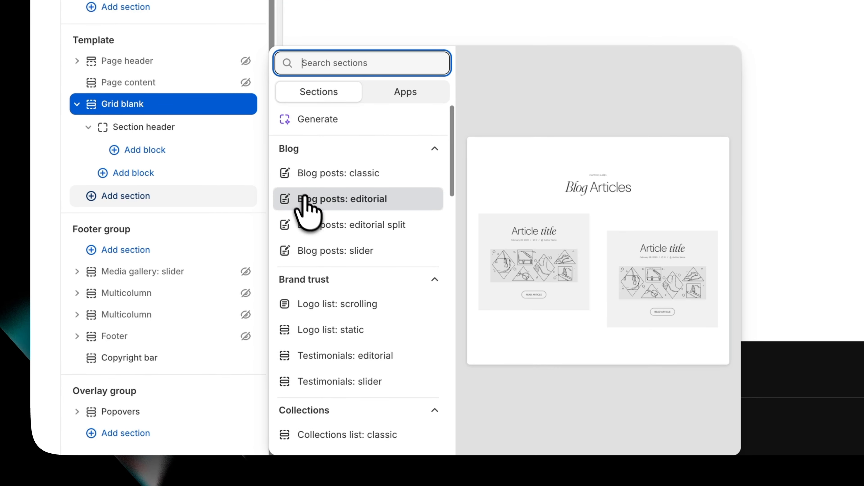
{"action": "scroll", "coordinate": [308, 211], "scroll_direction": "down", "scroll_amount": 8}
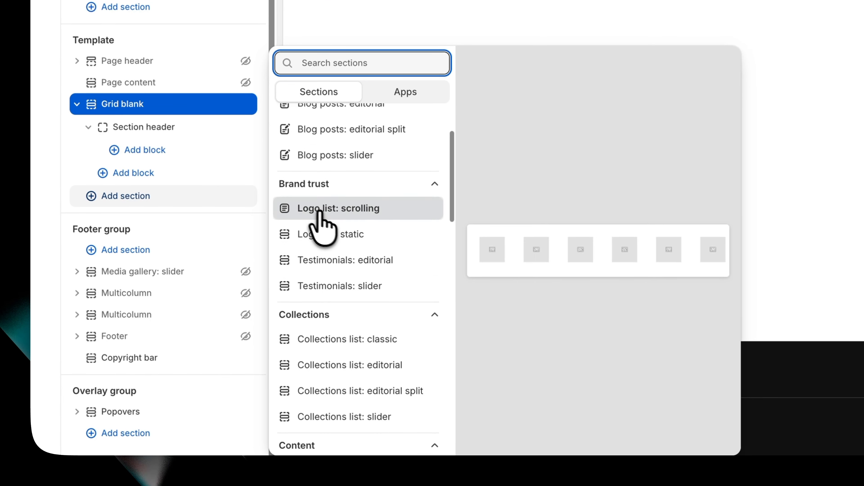
{"action": "scroll", "coordinate": [344, 268], "scroll_direction": "down", "scroll_amount": 10}
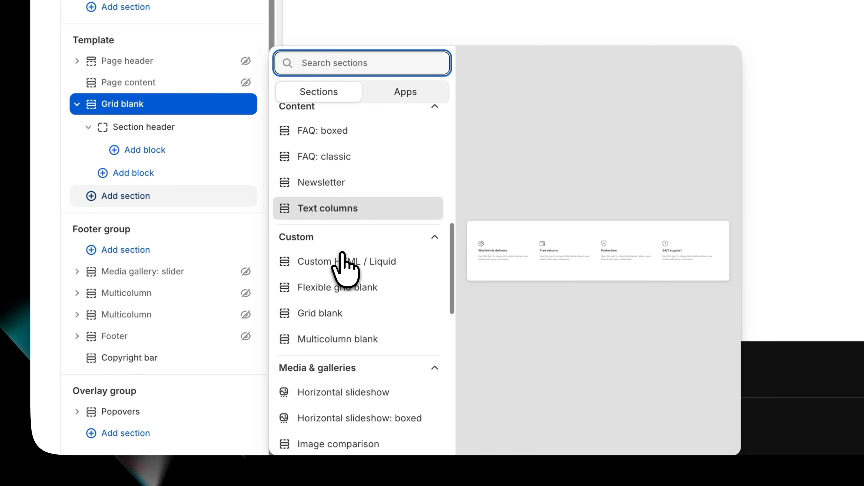
{"action": "scroll", "coordinate": [342, 320], "scroll_direction": "down", "scroll_amount": 15}
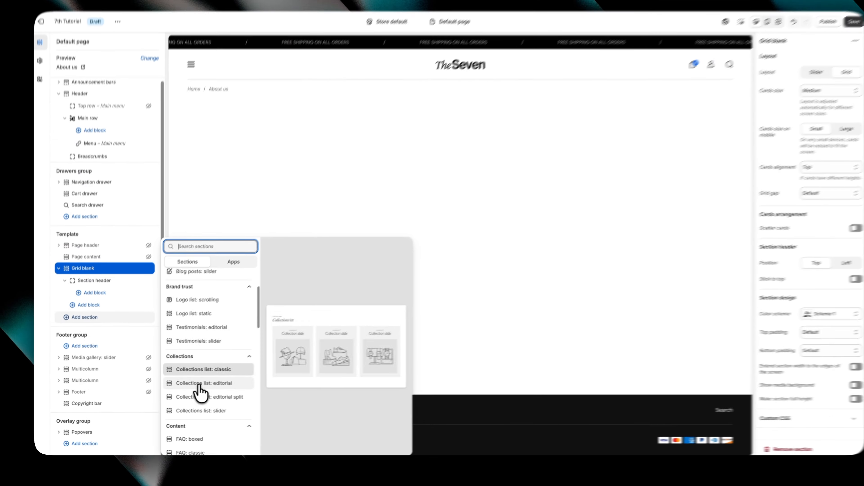
{"action": "scroll", "coordinate": [199, 386], "scroll_direction": "down", "scroll_amount": 7}
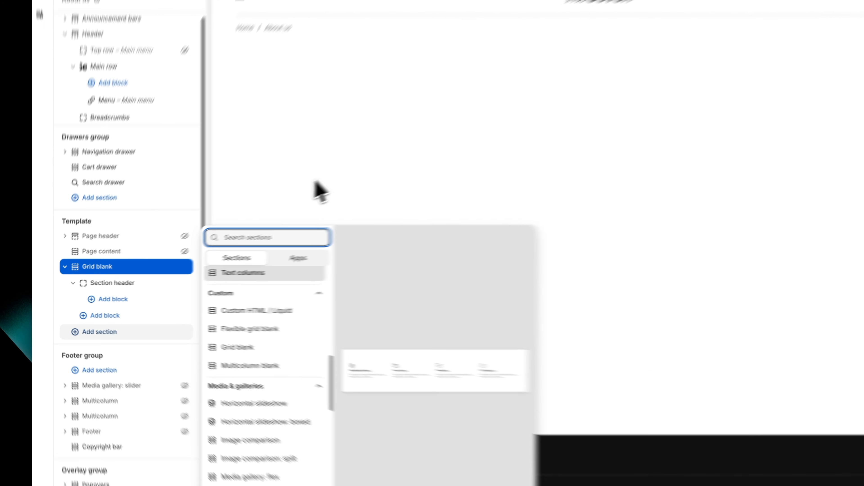
{"action": "left_click", "coordinate": [247, 200]}
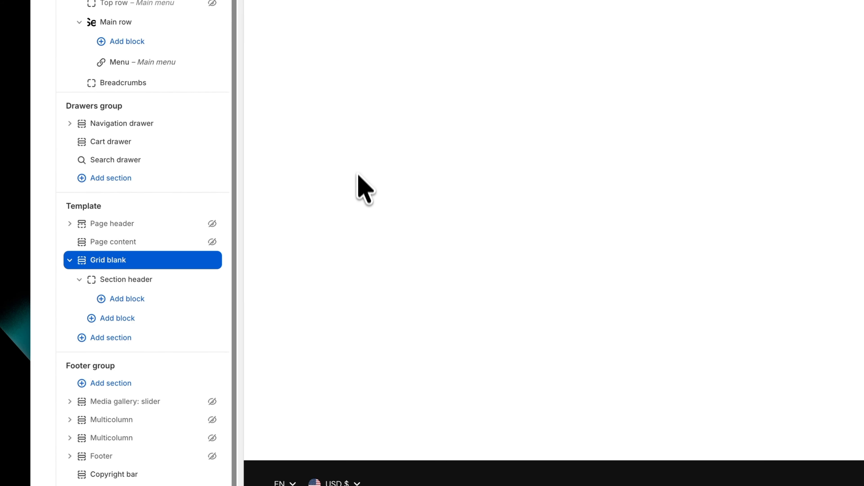
Add a heading block reading "MKDT" to the Grid blank section header and set its text size to Heading 4
{"action": "left_click", "coordinate": [132, 300]}
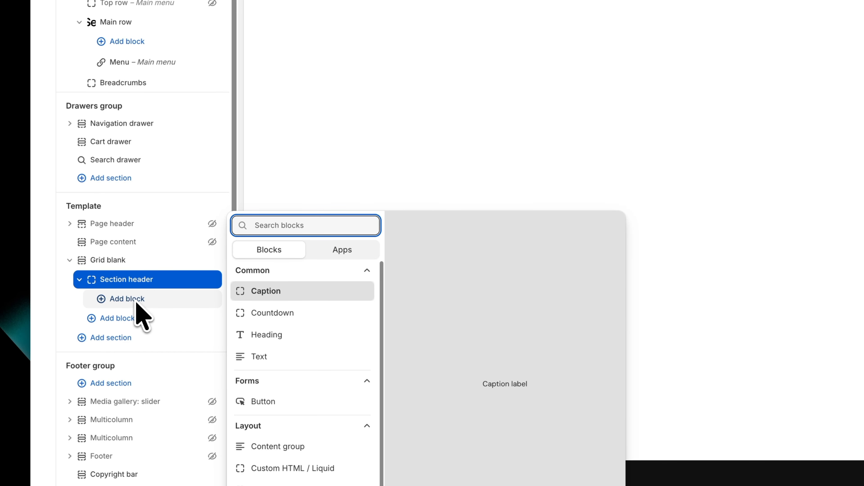
{"action": "scroll", "coordinate": [283, 361], "scroll_direction": "down", "scroll_amount": 2}
{"action": "scroll", "coordinate": [283, 361], "scroll_direction": "up", "scroll_amount": 2}
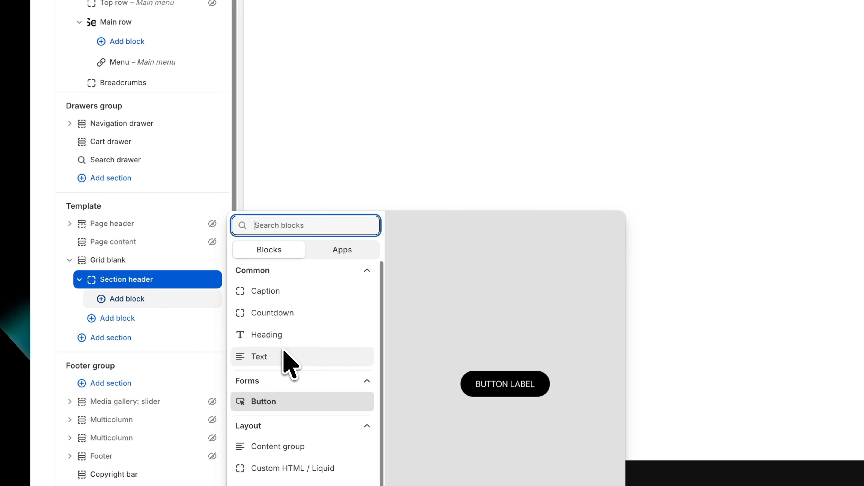
{"action": "left_click", "coordinate": [277, 334]}
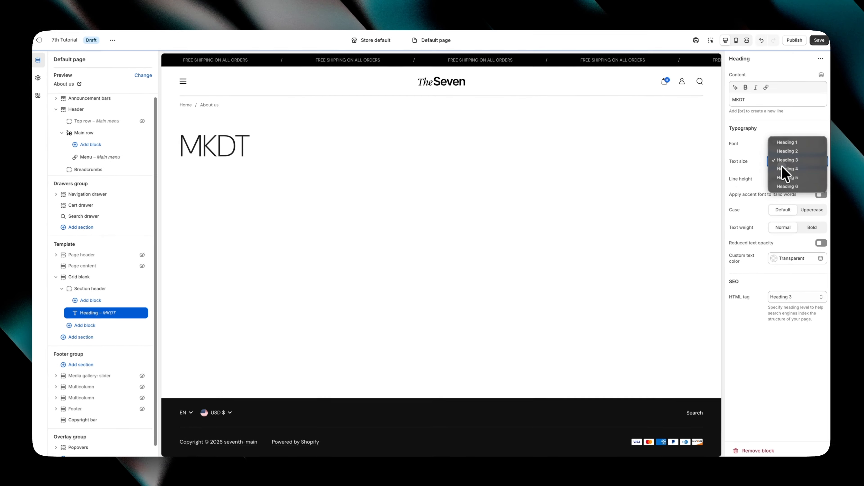
{"action": "left_click", "coordinate": [785, 170]}
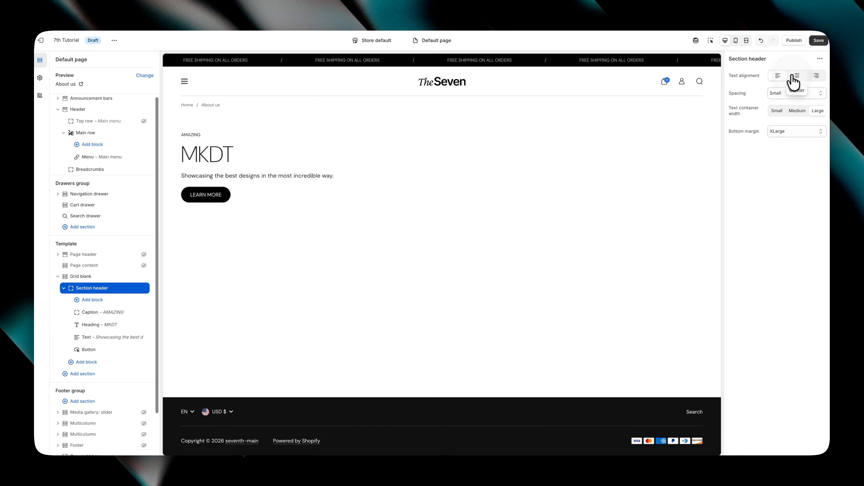
Try center and right text alignment and XSmall, XXSmall and XLarge spacing on the section header
{"action": "left_click", "coordinate": [796, 77]}
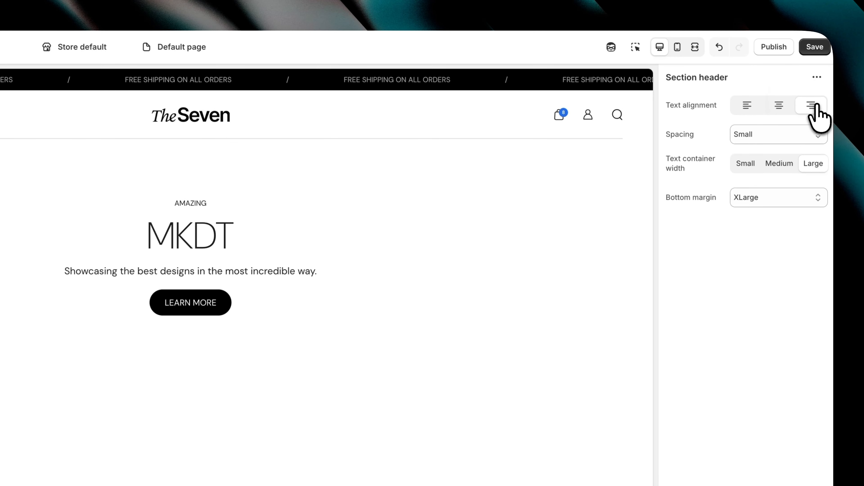
{"action": "left_click", "coordinate": [817, 106]}
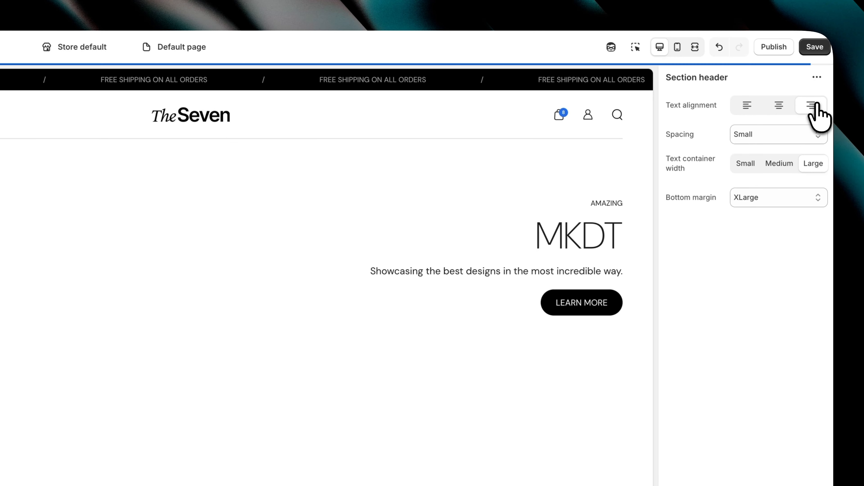
{"action": "left_click", "coordinate": [782, 136]}
{"action": "left_click", "coordinate": [781, 136]}
{"action": "left_click", "coordinate": [771, 133]}
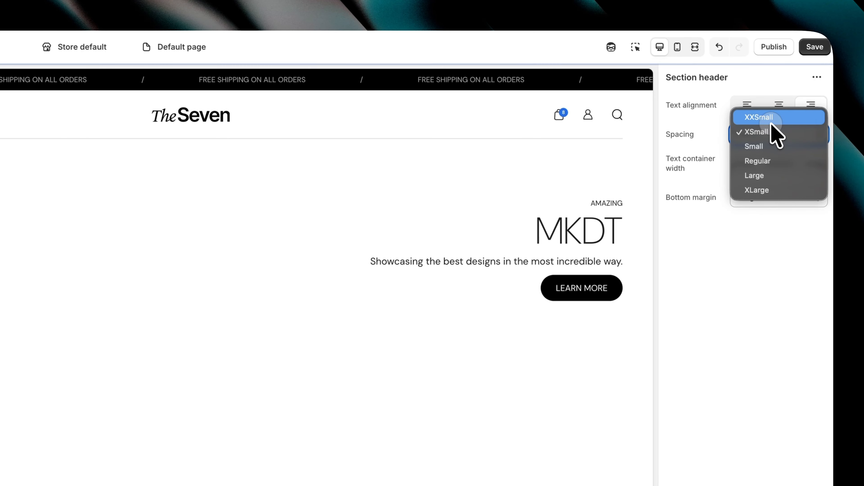
{"action": "left_click", "coordinate": [771, 120]}
{"action": "left_click", "coordinate": [773, 136]}
{"action": "left_click", "coordinate": [769, 203]}
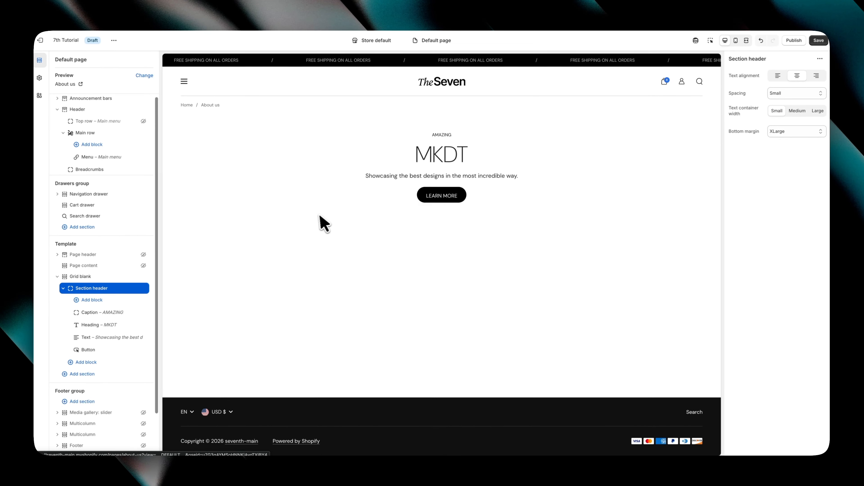
Add a Card blank block to the Grid blank section and insert an image block with the knitted sweater photo
{"action": "left_click", "coordinate": [70, 363]}
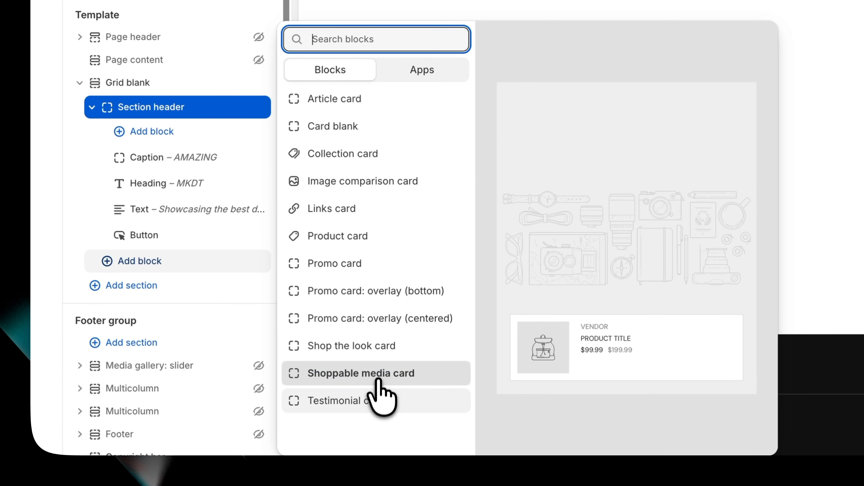
{"action": "left_click", "coordinate": [361, 129]}
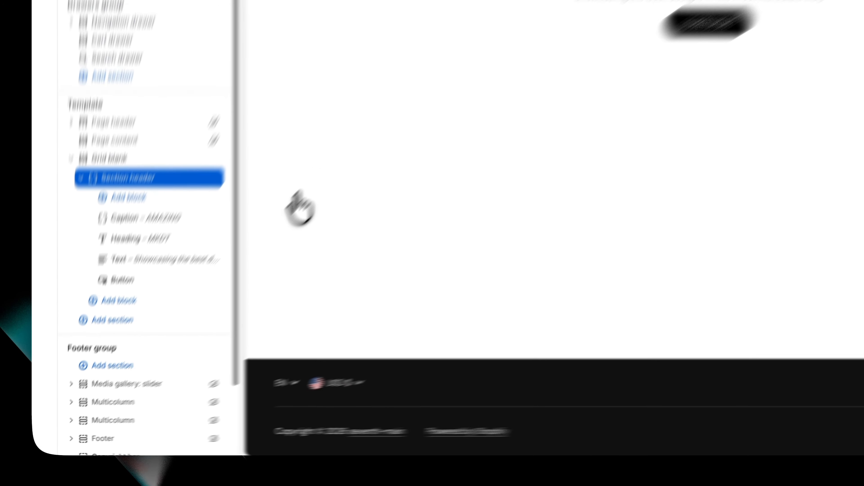
{"action": "left_click", "coordinate": [102, 386]}
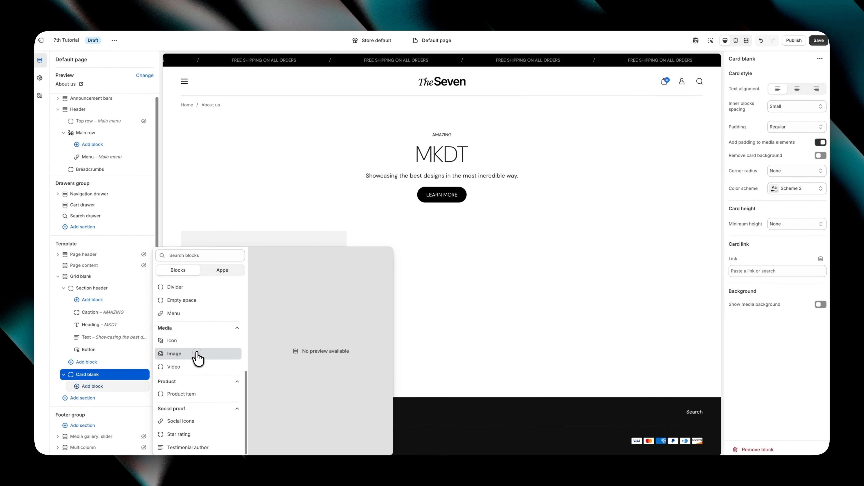
{"action": "left_click", "coordinate": [198, 355]}
Add a heading reading "aesthetic" and a caption reading "INTRODUCING" above the image in the blank card
{"action": "left_click", "coordinate": [103, 386]}
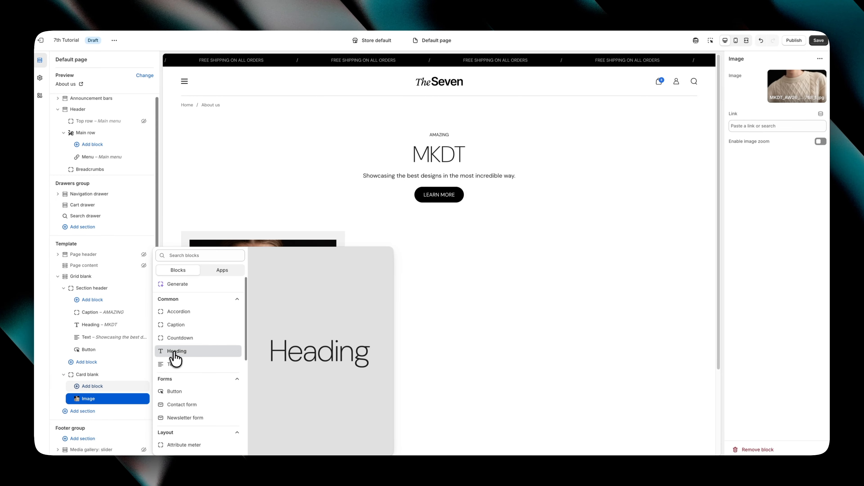
{"action": "left_click", "coordinate": [176, 351]}
{"action": "left_click", "coordinate": [103, 386]}
{"action": "left_click", "coordinate": [174, 326]}
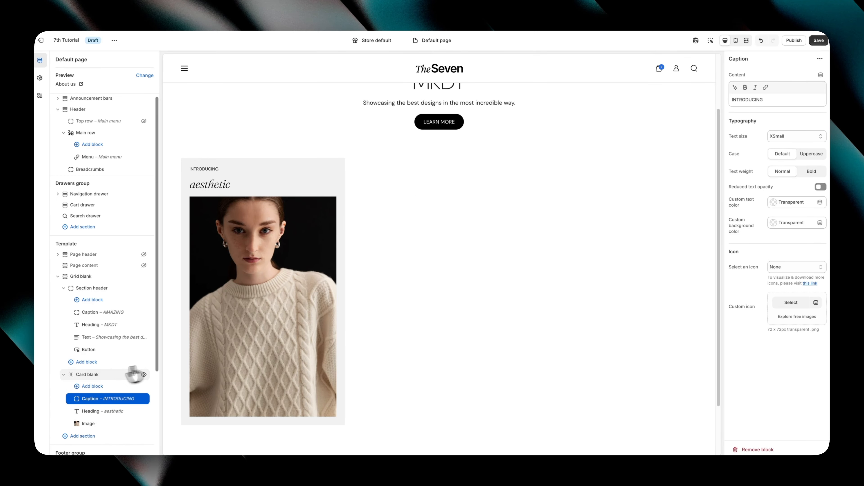
Center the blank card's text and set its inner blocks spacing to Regular after trying XXSmall
{"action": "left_click", "coordinate": [134, 374]}
{"action": "left_click", "coordinate": [797, 89]}
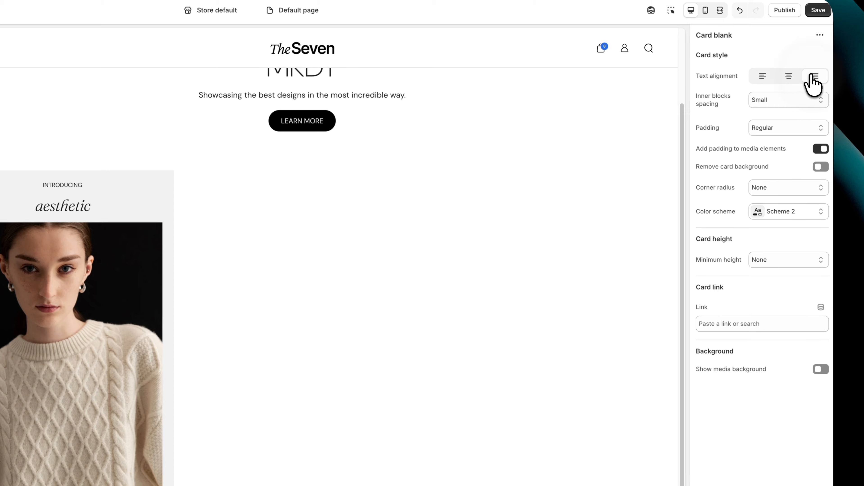
{"action": "left_click", "coordinate": [788, 78]}
{"action": "left_click", "coordinate": [780, 100]}
{"action": "left_click", "coordinate": [779, 85]}
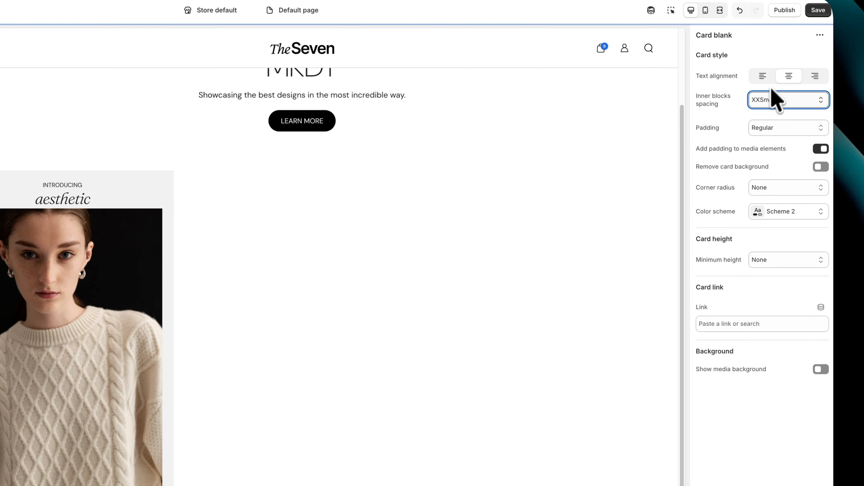
{"action": "left_click", "coordinate": [768, 133]}
Set the blank card's padding to XXLarge
{"action": "left_click", "coordinate": [770, 128]}
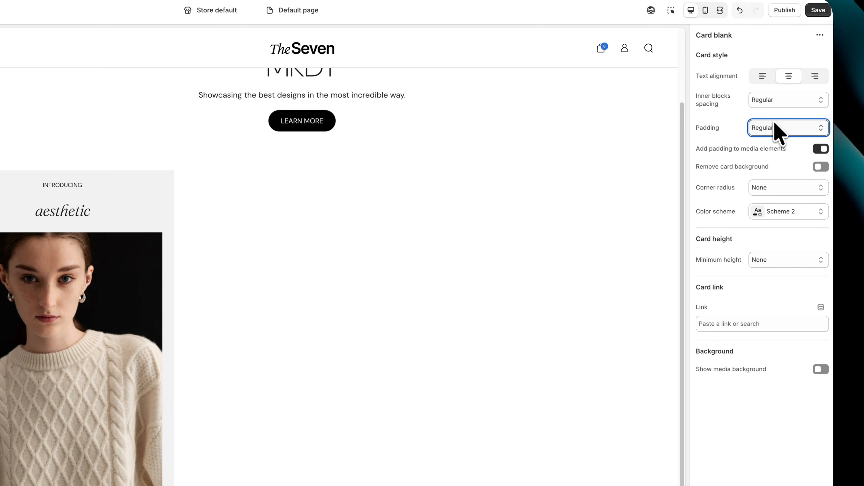
{"action": "left_click", "coordinate": [776, 128]}
{"action": "left_click", "coordinate": [779, 129]}
{"action": "left_click", "coordinate": [775, 129]}
{"action": "left_click", "coordinate": [780, 186]}
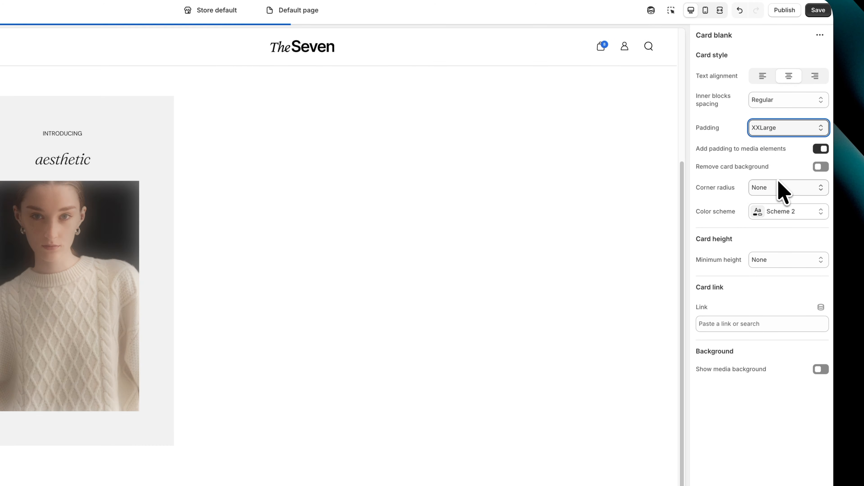
Try the blank card without padding on media elements and with its card background removed
{"action": "left_click", "coordinate": [821, 149]}
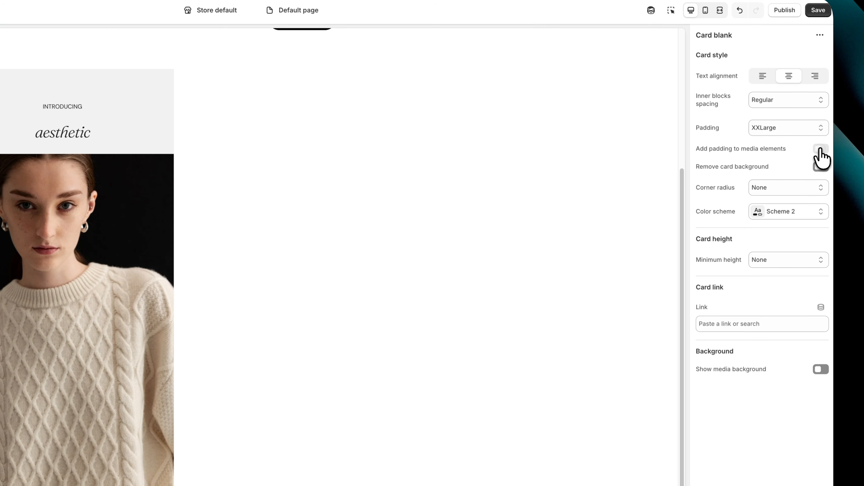
{"action": "left_click", "coordinate": [820, 167]}
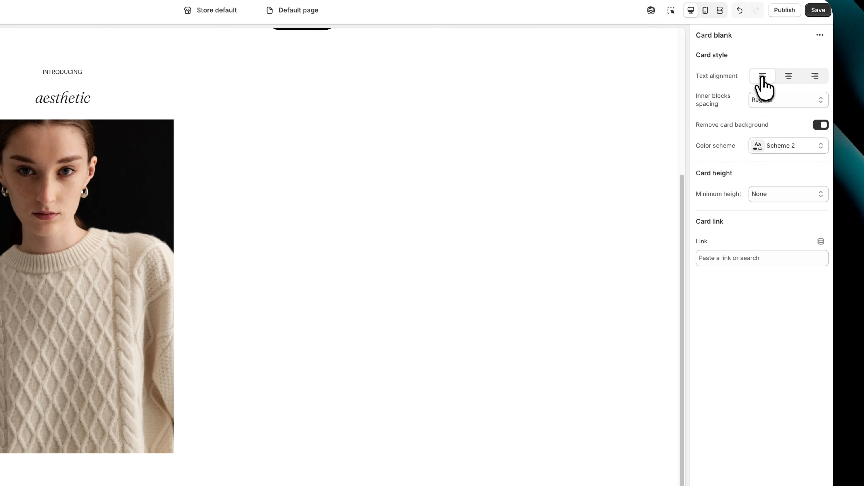
Apply color scheme Scheme 3 to the blank card and set its corner radius to Fully rounded
{"action": "left_click", "coordinate": [782, 211]}
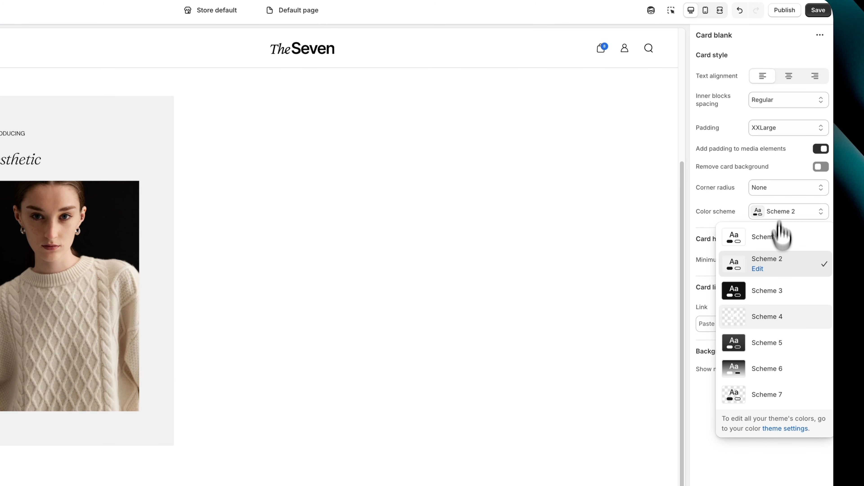
{"action": "left_click", "coordinate": [780, 289]}
{"action": "left_click", "coordinate": [783, 188]}
{"action": "left_click", "coordinate": [779, 209]}
{"action": "left_click", "coordinate": [781, 191]}
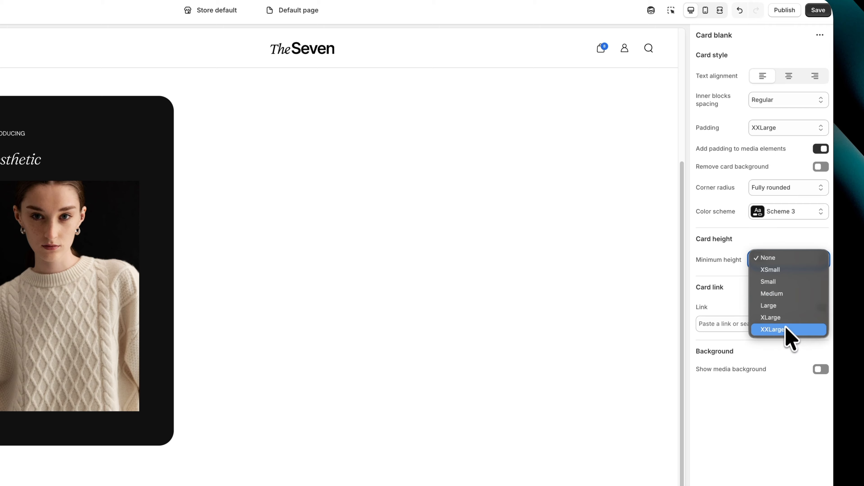
Set the blank card's minimum height to XXLarge and its vertical alignment to Center
{"action": "left_click", "coordinate": [783, 329]}
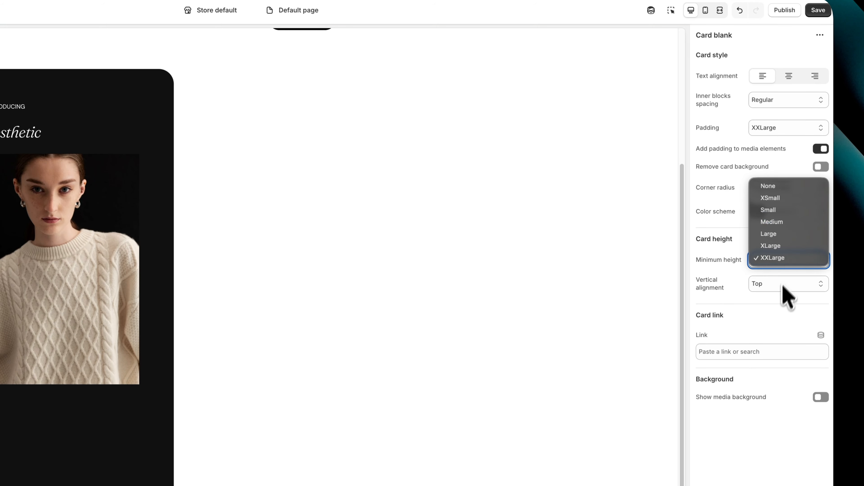
{"action": "left_click", "coordinate": [775, 297]}
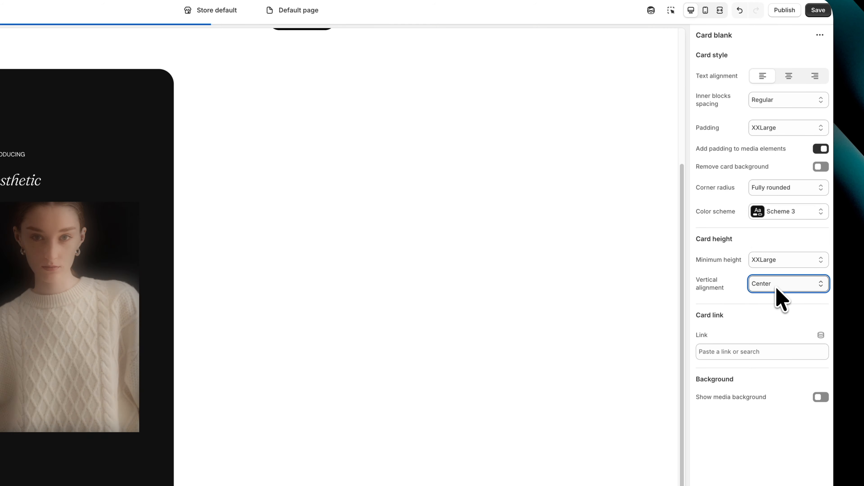
Set the blank card's vertical alignment to Space between and its minimum height to None
{"action": "left_click", "coordinate": [776, 288]}
{"action": "left_click", "coordinate": [781, 306]}
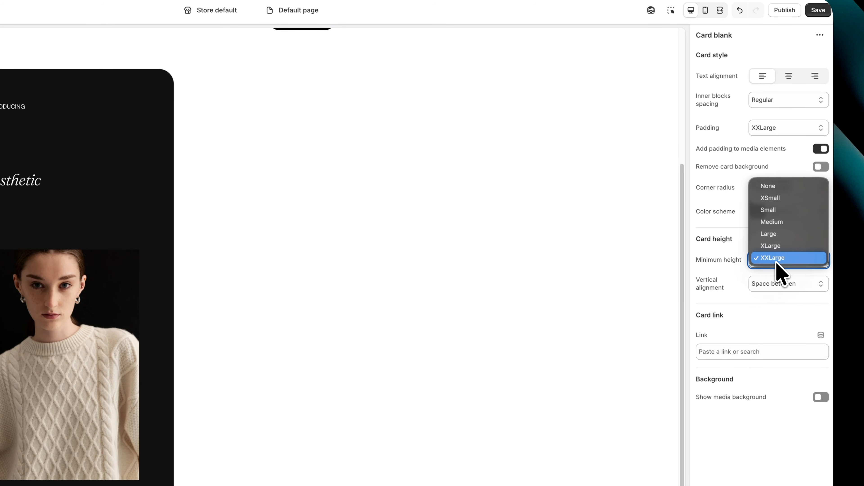
{"action": "left_click", "coordinate": [774, 188]}
Link the blank card to the Bailee Blouse product
{"action": "left_click", "coordinate": [749, 326]}
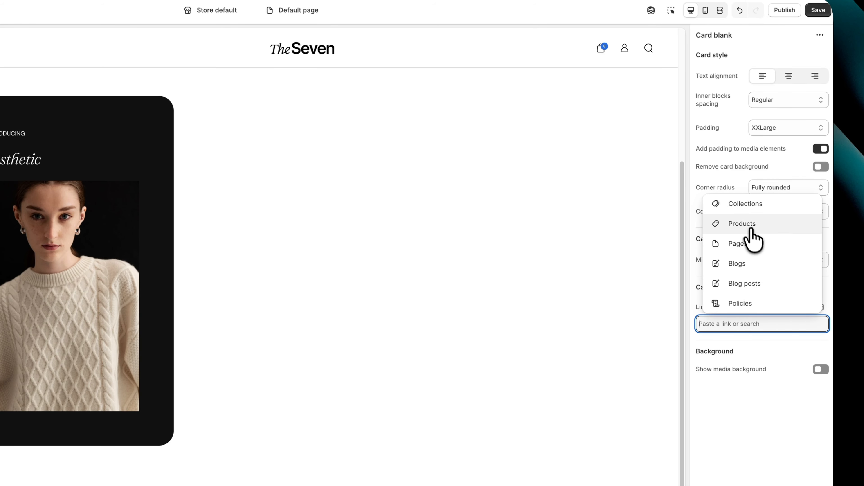
{"action": "left_click", "coordinate": [745, 253]}
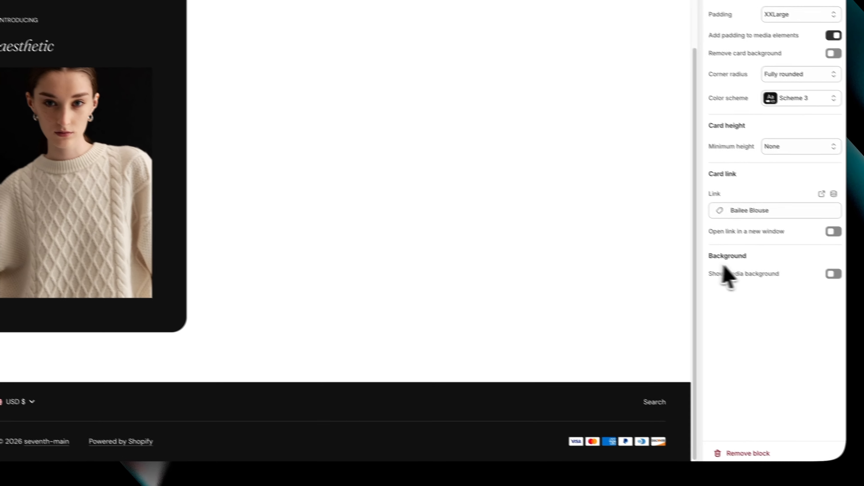
Show a media background on the blank card with the video MKDT_PF25_01.mp4 and overlay color #62626293
{"action": "left_click", "coordinate": [821, 369]}
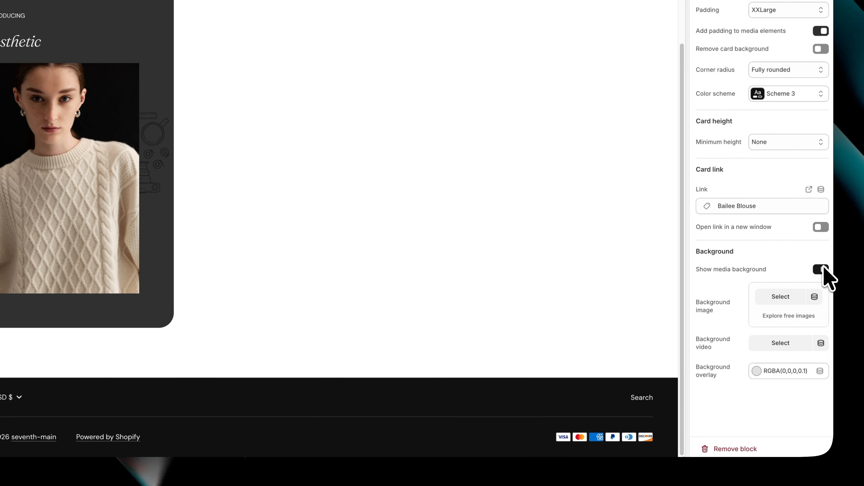
{"action": "left_click", "coordinate": [782, 343]}
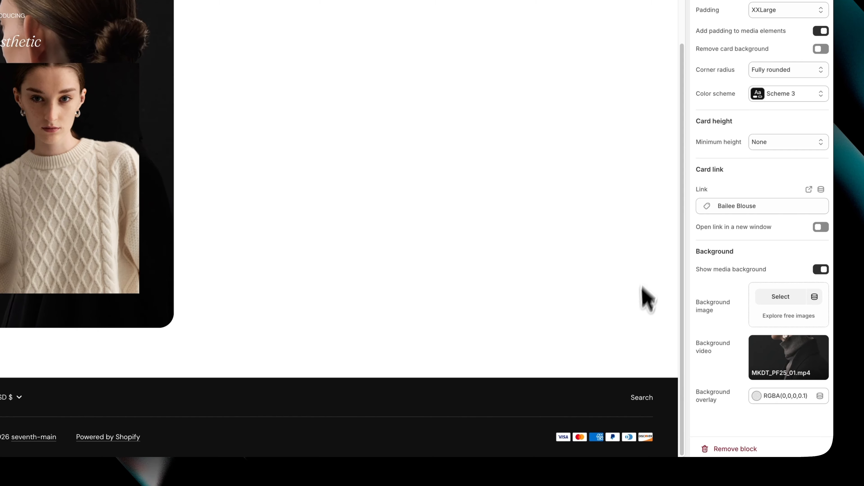
{"action": "left_click", "coordinate": [761, 396]}
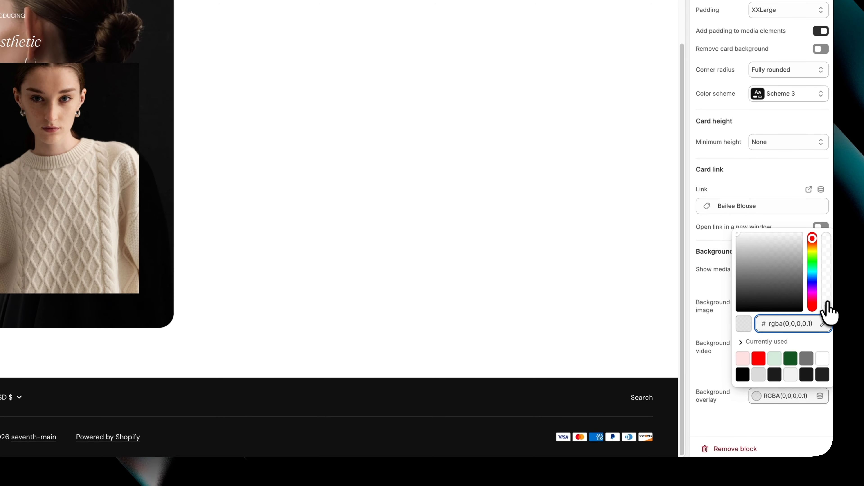
{"action": "left_click_drag", "start_coordinate": [732, 281], "coordinate": [730, 281]}
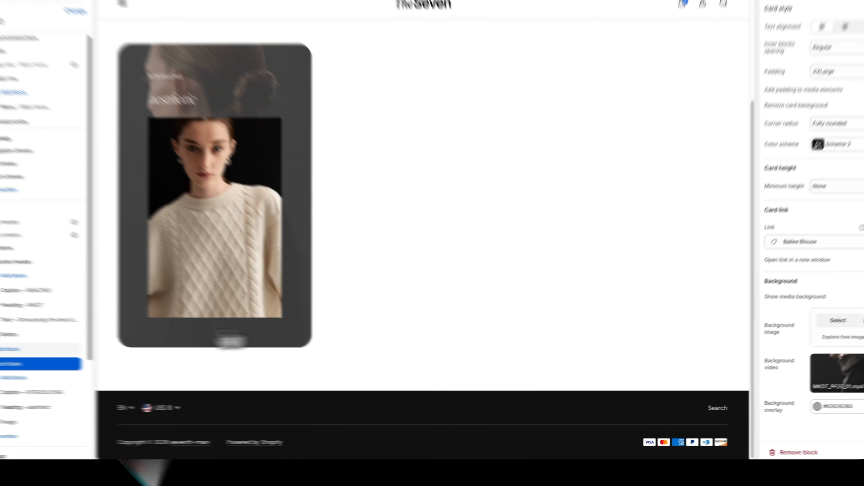
Collapse the blank card's blocks and add a Promo card below it in the Grid blank section
{"action": "left_click", "coordinate": [64, 371]}
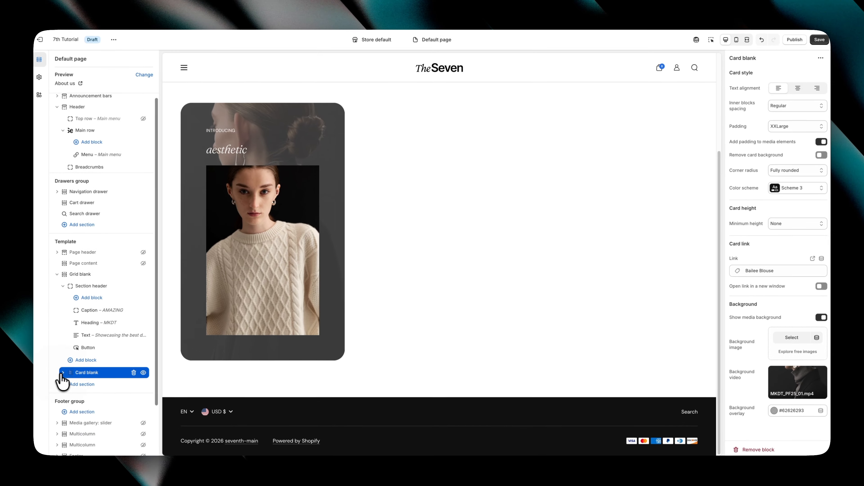
{"action": "left_click", "coordinate": [79, 376]}
{"action": "left_click", "coordinate": [187, 371]}
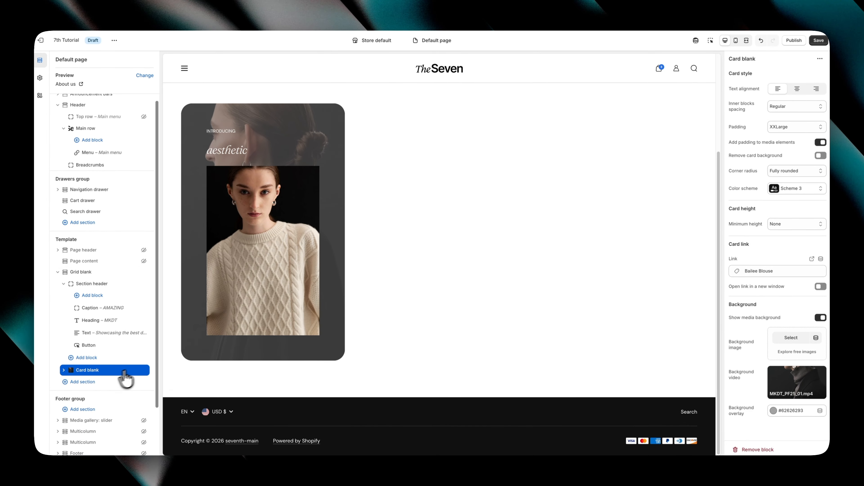
{"action": "scroll", "coordinate": [104, 382], "scroll_direction": "down", "scroll_amount": 2}
{"action": "left_click", "coordinate": [98, 379]}
{"action": "left_click", "coordinate": [72, 378]}
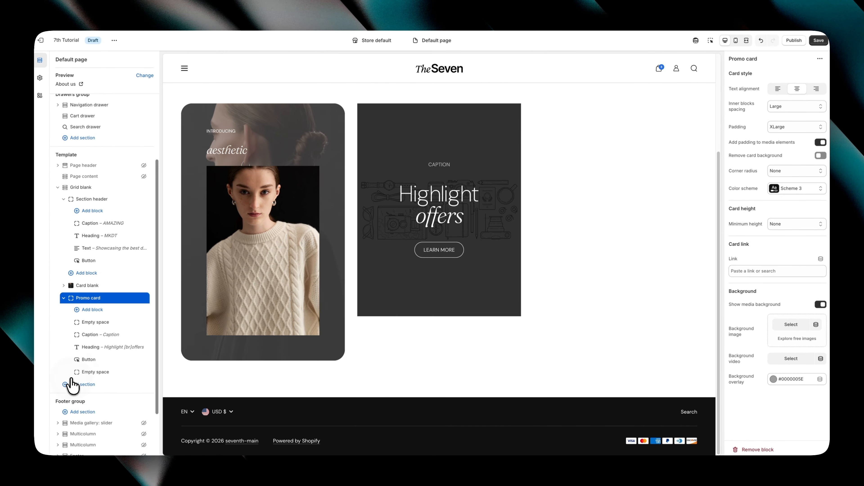
Add a Shop the look card and a Testimonial card after the promo card in the Grid blank section
{"action": "left_click", "coordinate": [72, 378]}
{"action": "left_click", "coordinate": [184, 404]}
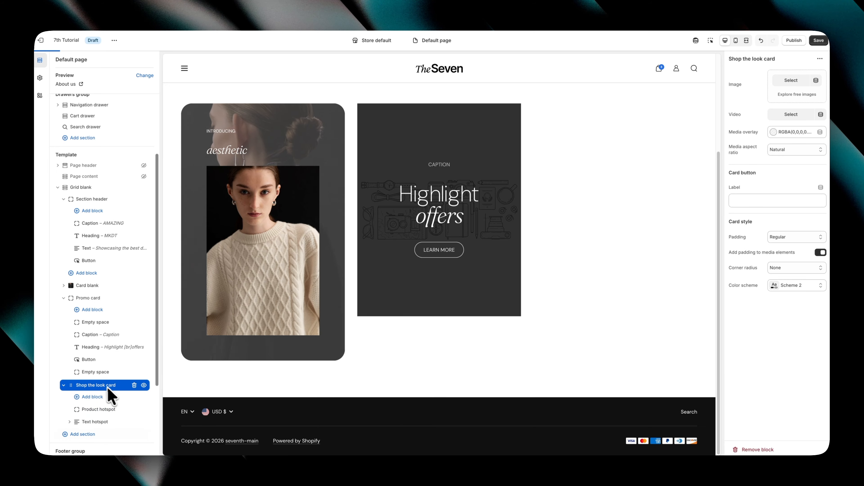
{"action": "scroll", "coordinate": [85, 426], "scroll_direction": "down", "scroll_amount": 2}
{"action": "left_click", "coordinate": [70, 388]}
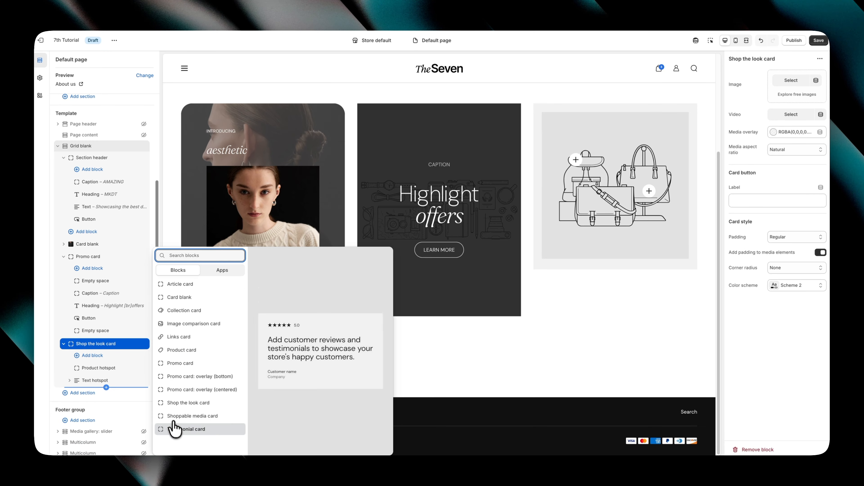
{"action": "left_click", "coordinate": [174, 428]}
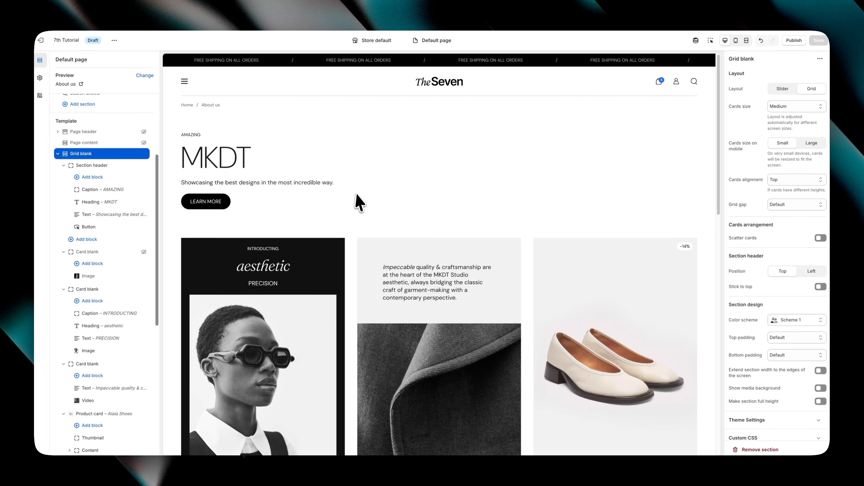
Try the Slider layout on the Grid blank section, swipe through its cards, and return the layout to Grid
{"action": "scroll", "coordinate": [350, 194], "scroll_direction": "down", "scroll_amount": 10}
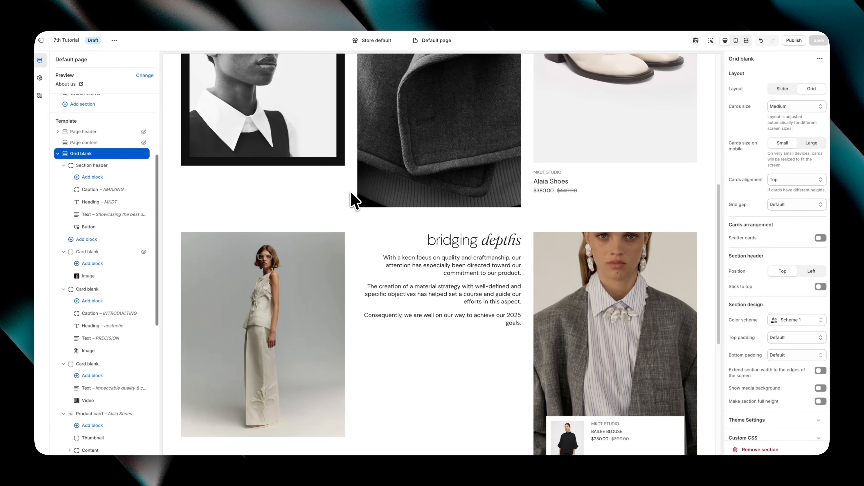
{"action": "scroll", "coordinate": [350, 192], "scroll_direction": "down", "scroll_amount": 8}
{"action": "scroll", "coordinate": [352, 196], "scroll_direction": "up", "scroll_amount": 8}
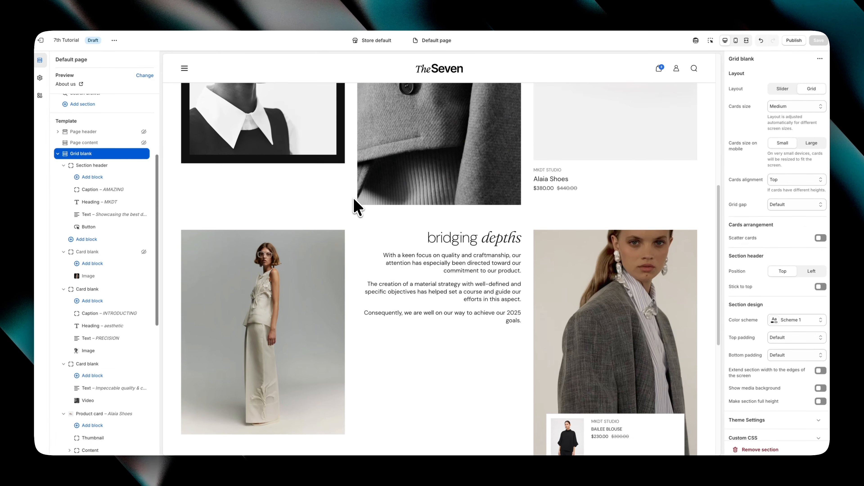
{"action": "scroll", "coordinate": [353, 197], "scroll_direction": "up", "scroll_amount": 8}
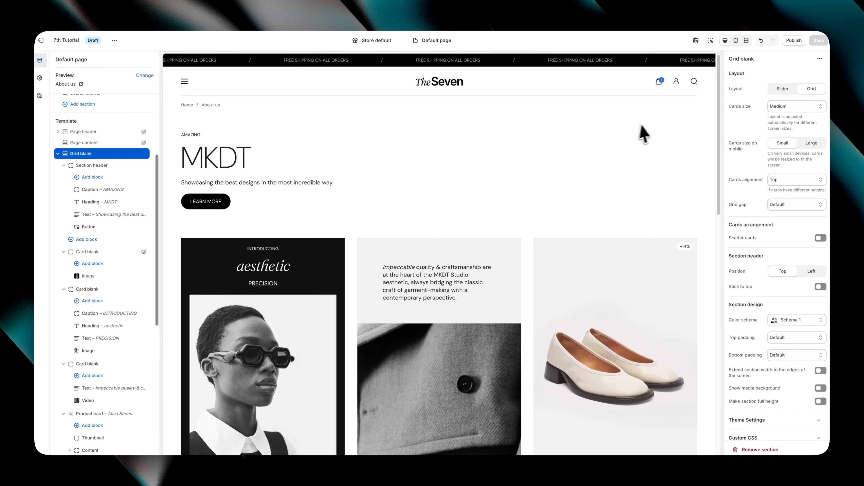
{"action": "left_click", "coordinate": [782, 89]}
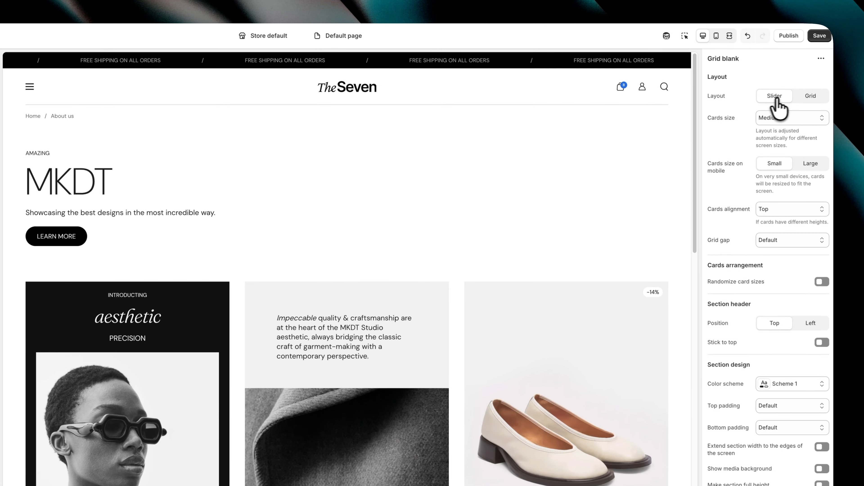
{"action": "scroll", "coordinate": [611, 162], "scroll_direction": "down", "scroll_amount": 5}
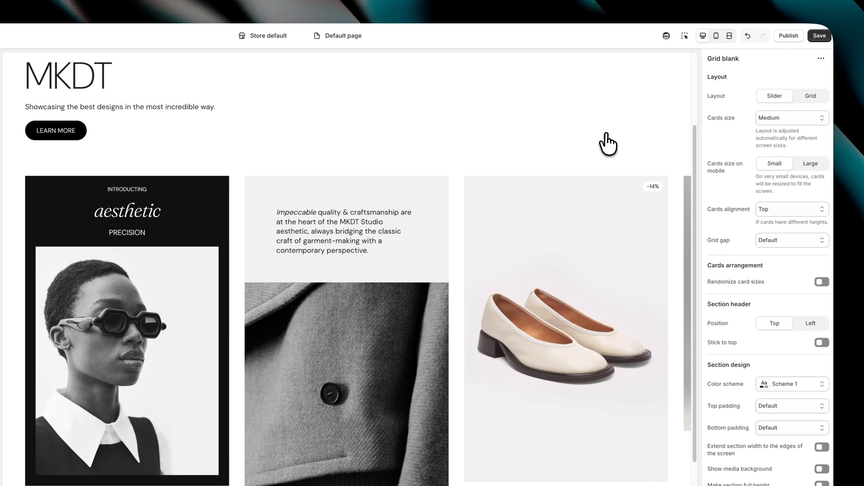
{"action": "left_click_drag", "start_coordinate": [535, 247], "coordinate": [262, 252]}
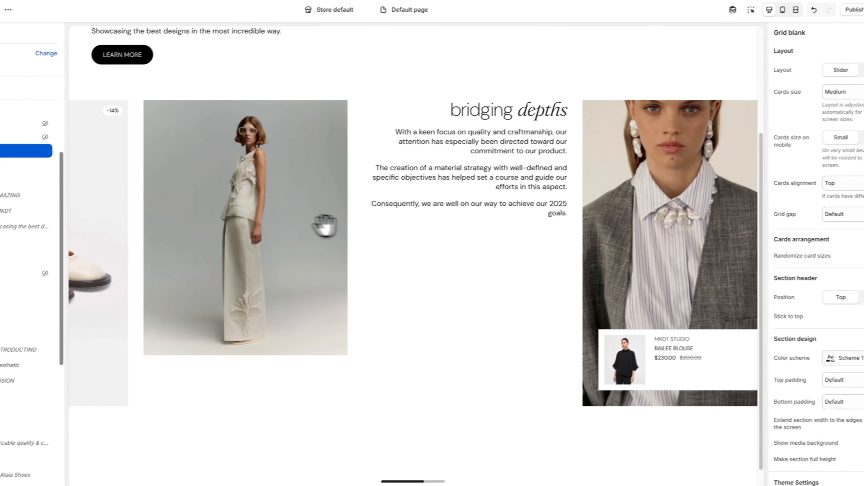
{"action": "left_click_drag", "start_coordinate": [207, 252], "coordinate": [768, 123]}
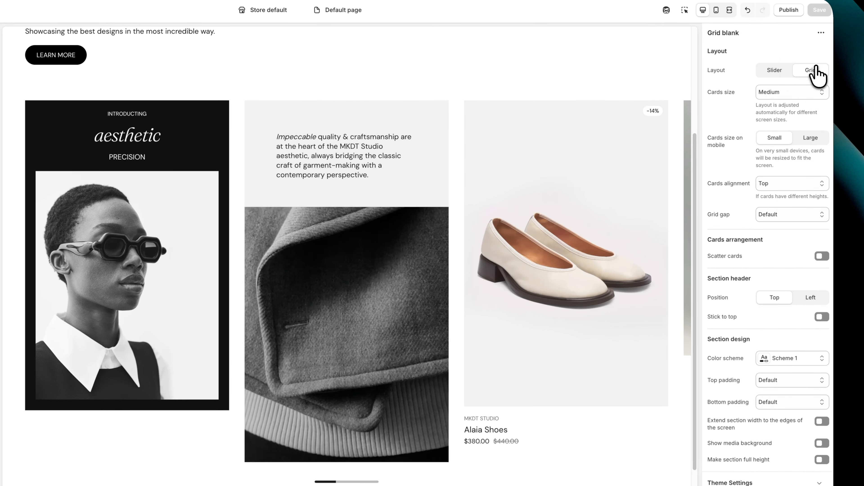
Try the XSmall and Large card sizes for the Grid blank section and set Cards size to Small
{"action": "left_click", "coordinate": [792, 80]}
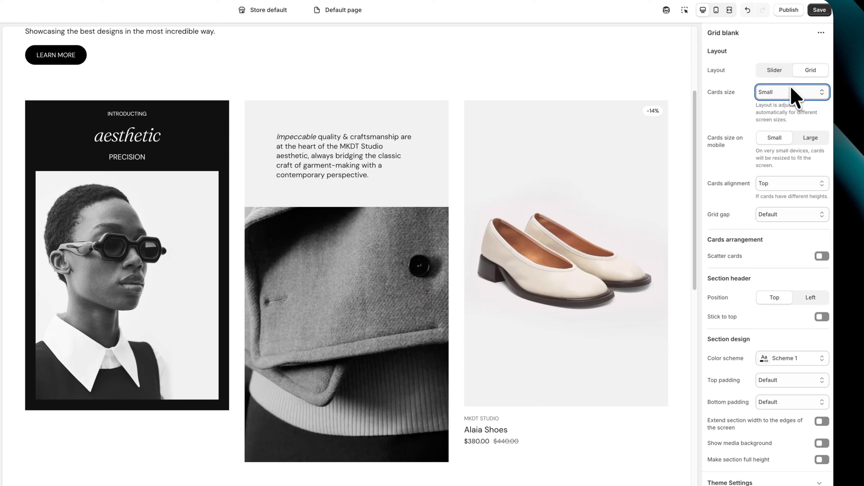
{"action": "left_click", "coordinate": [782, 79]}
{"action": "left_click", "coordinate": [786, 89]}
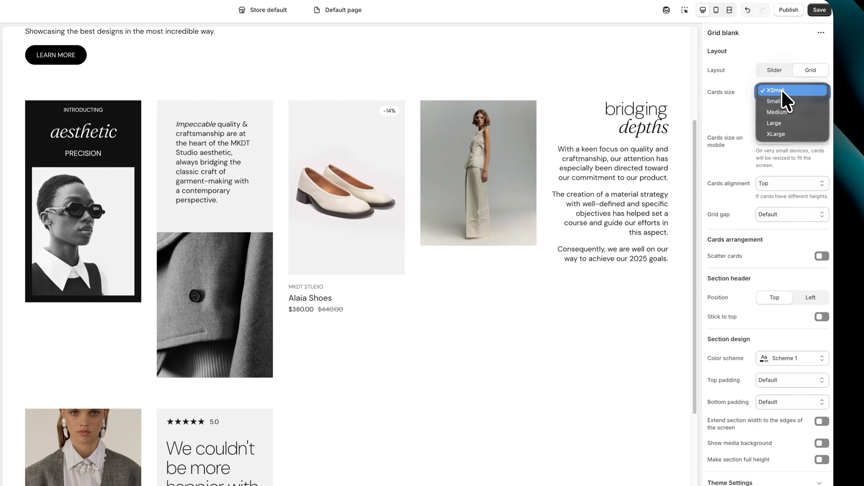
{"action": "left_click", "coordinate": [790, 92]}
{"action": "left_click", "coordinate": [784, 100]}
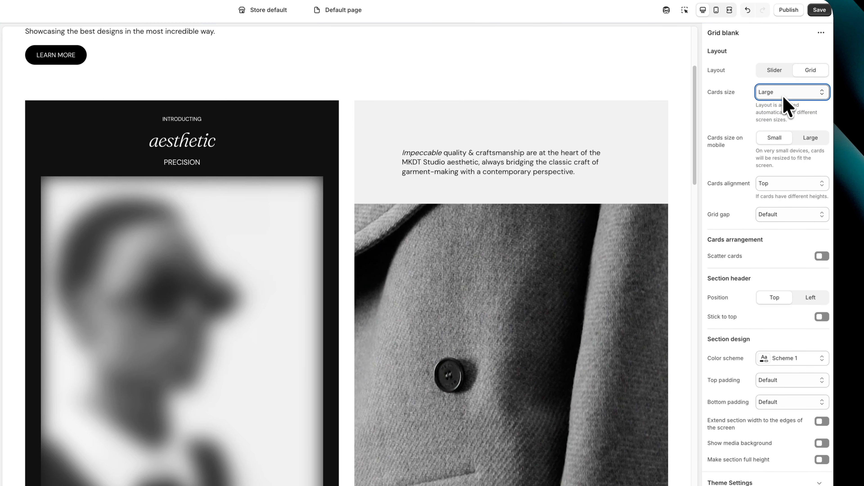
{"action": "left_click", "coordinate": [787, 91]}
{"action": "left_click", "coordinate": [785, 75]}
Compare the Center and Stretch cards alignments in the Grid blank section and set it to Center
{"action": "left_click", "coordinate": [781, 186]}
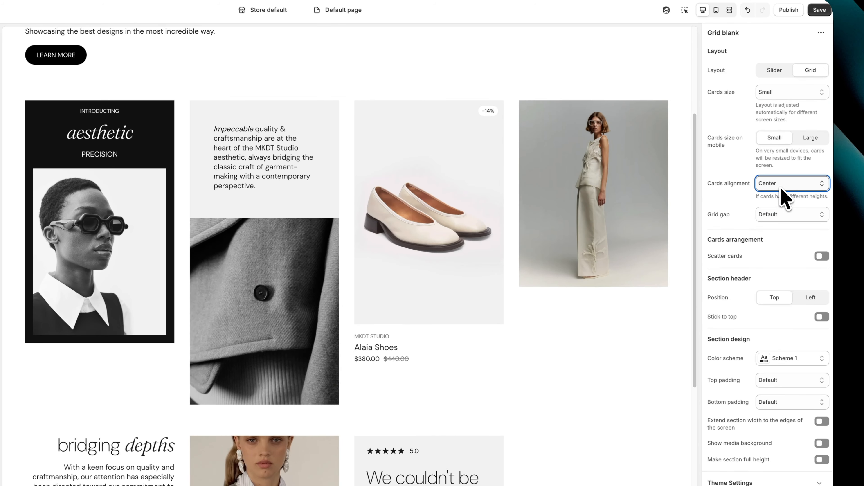
{"action": "left_click", "coordinate": [781, 188]}
{"action": "left_click", "coordinate": [781, 194]}
{"action": "left_click", "coordinate": [783, 188]}
{"action": "left_click", "coordinate": [785, 195]}
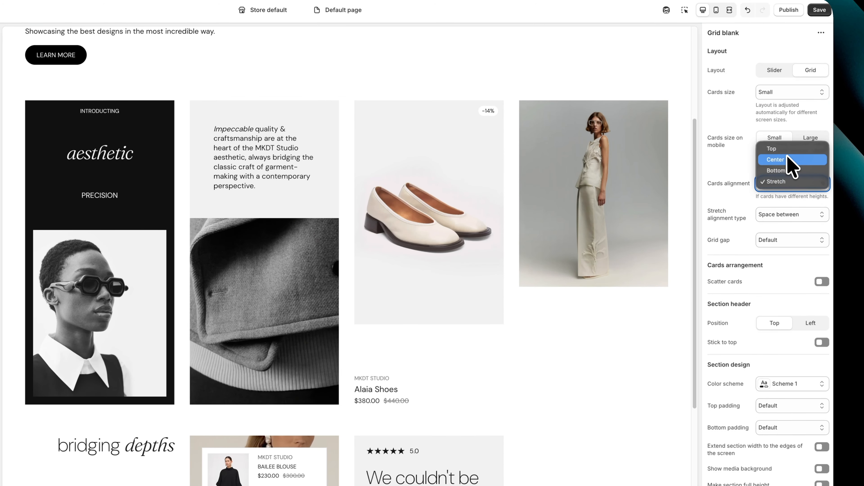
{"action": "left_click", "coordinate": [783, 159]}
Try the XXSmall and XXLarge grid gaps and set the section's grid gap to None
{"action": "left_click", "coordinate": [787, 214]}
{"action": "left_click", "coordinate": [781, 225]}
{"action": "left_click", "coordinate": [786, 215]}
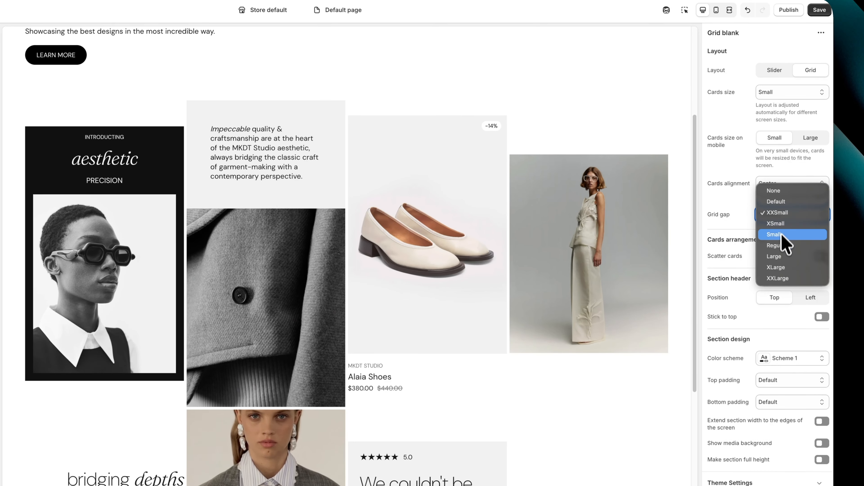
{"action": "left_click", "coordinate": [778, 278]}
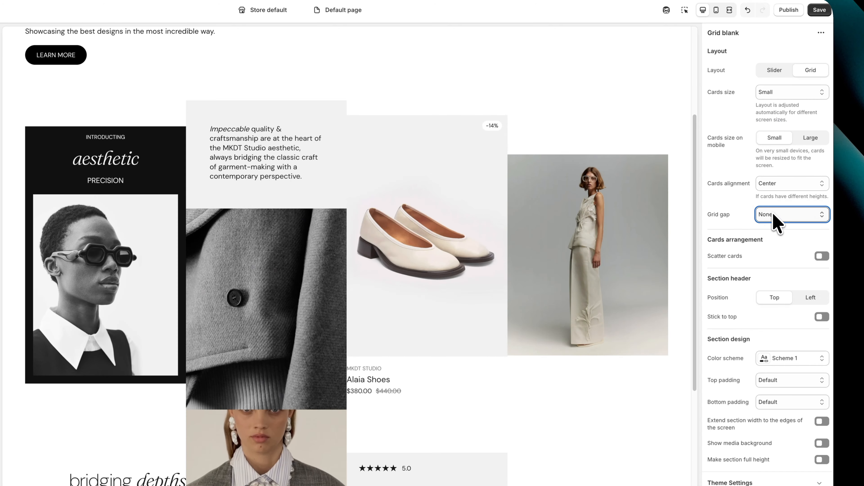
Enable Scatter cards for the Grid blank section and set Cards alignment to Top
{"action": "left_click", "coordinate": [822, 256]}
{"action": "left_click", "coordinate": [794, 184]}
{"action": "scroll", "coordinate": [569, 227], "scroll_direction": "down", "scroll_amount": 5}
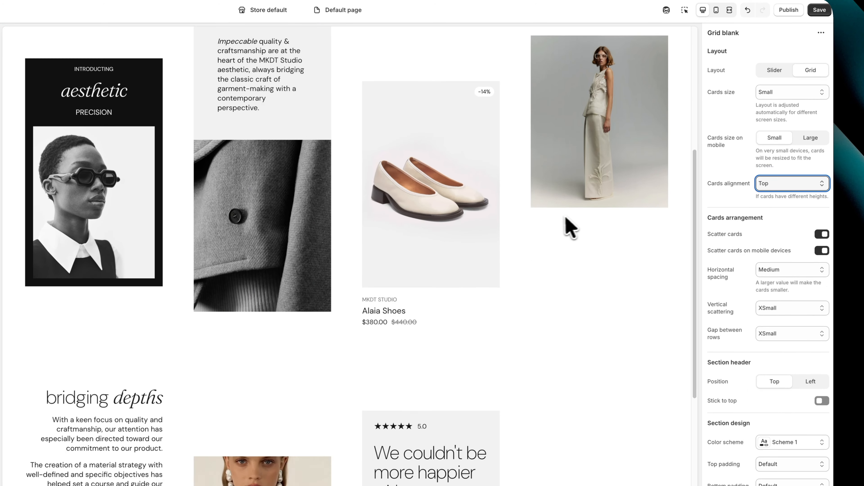
Set the scattered cards' horizontal spacing and vertical scattering to XLarge, trying Large for the spacing first
{"action": "left_click", "coordinate": [779, 270]}
{"action": "left_click", "coordinate": [777, 289]}
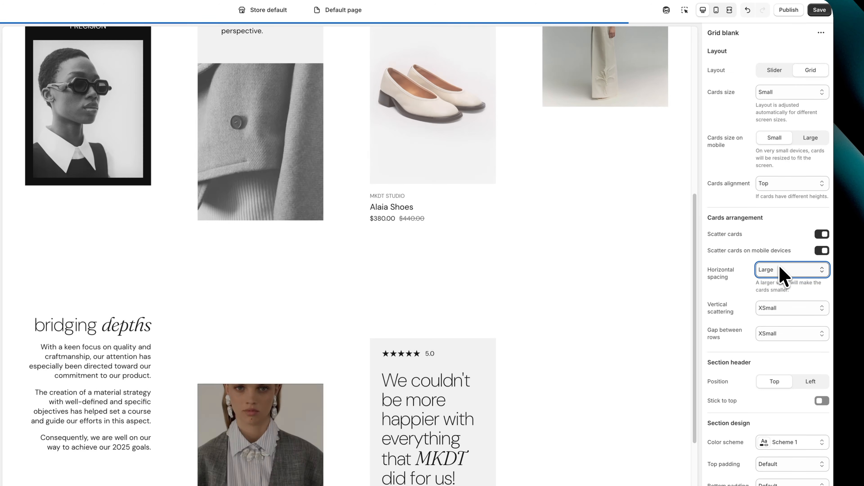
{"action": "left_click", "coordinate": [782, 307]}
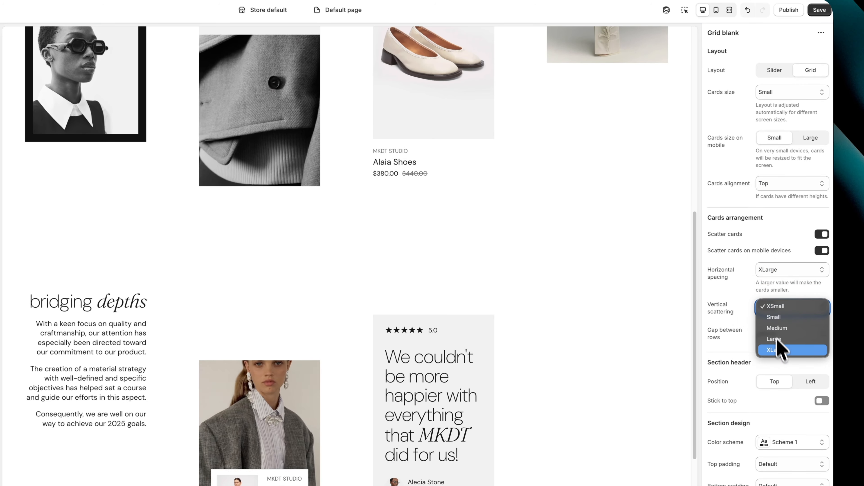
{"action": "left_click", "coordinate": [783, 347]}
{"action": "scroll", "coordinate": [680, 276], "scroll_direction": "up", "scroll_amount": 15}
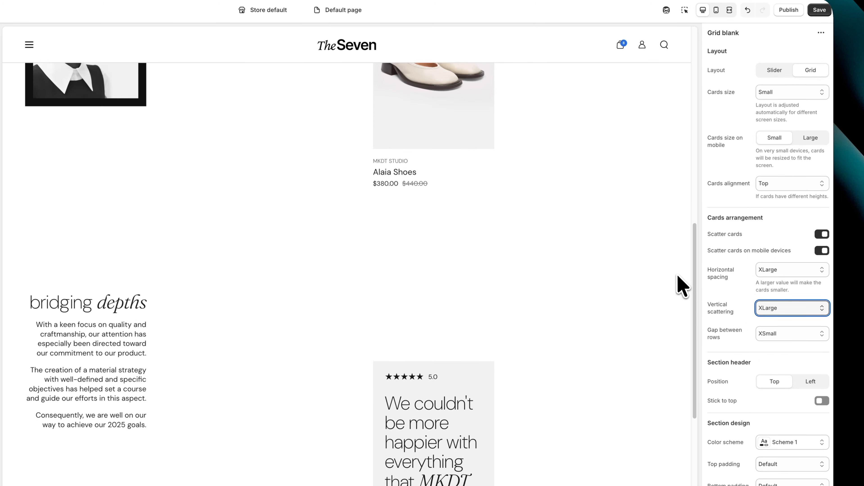
{"action": "scroll", "coordinate": [678, 275], "scroll_direction": "down", "scroll_amount": 8}
Try Small for the gap between card rows and set it to XLarge
{"action": "left_click", "coordinate": [782, 342]}
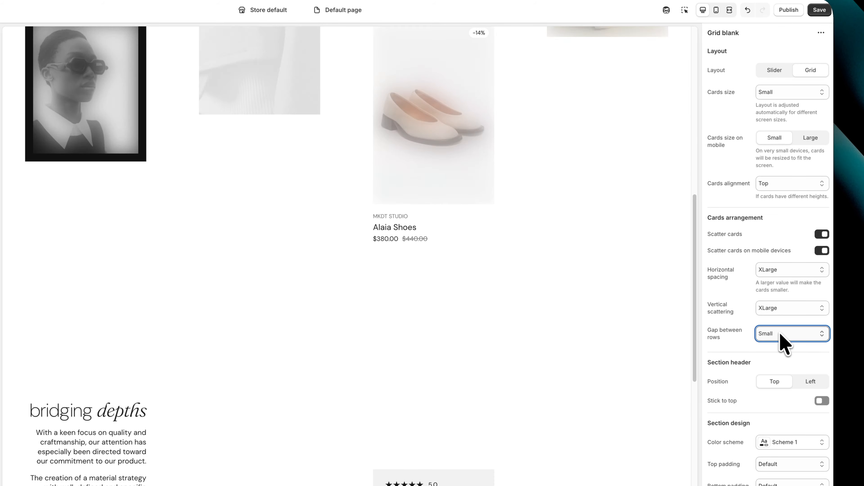
{"action": "left_click", "coordinate": [782, 335]}
{"action": "left_click", "coordinate": [783, 366]}
{"action": "scroll", "coordinate": [626, 294], "scroll_direction": "down", "scroll_amount": 8}
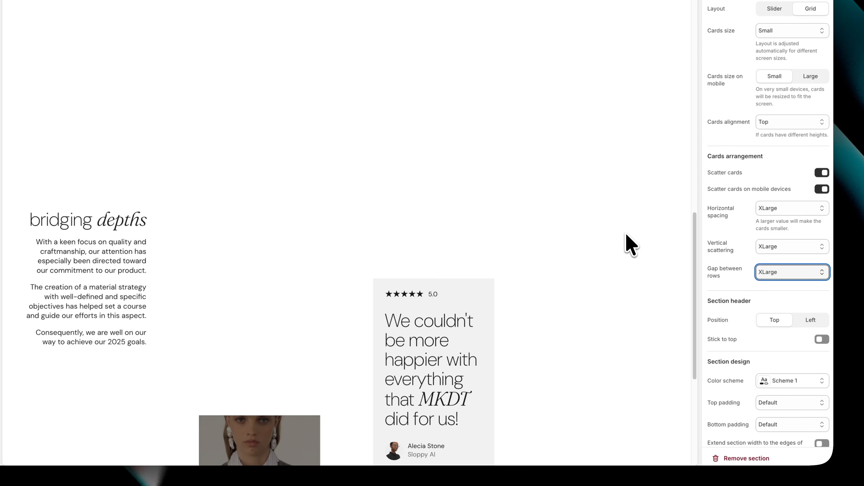
{"action": "scroll", "coordinate": [626, 234], "scroll_direction": "down", "scroll_amount": 4}
Set the section's Cards size to Medium and its section header position to Left
{"action": "scroll", "coordinate": [626, 234], "scroll_direction": "up", "scroll_amount": 18}
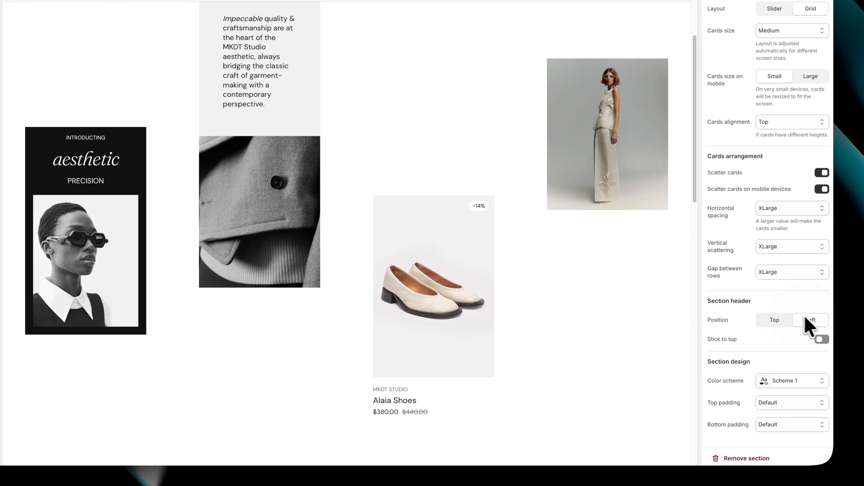
{"action": "left_click", "coordinate": [805, 317]}
{"action": "scroll", "coordinate": [672, 289], "scroll_direction": "up", "scroll_amount": 6}
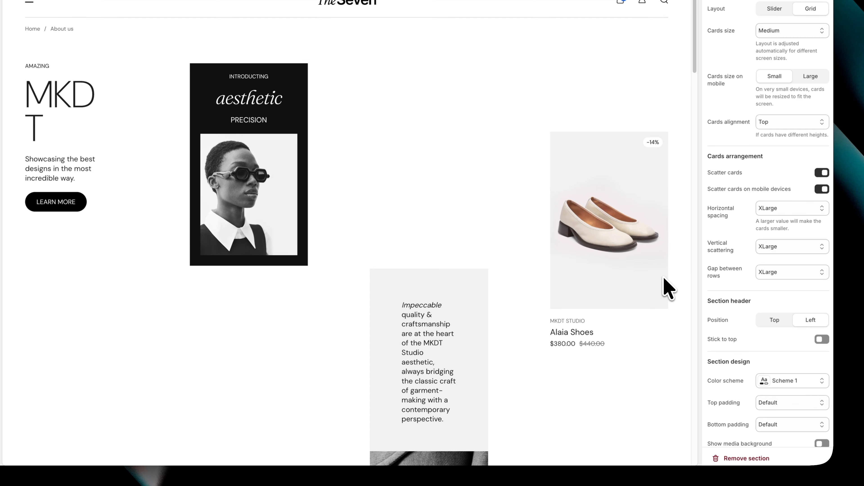
Enable Stick to top for the section header of the Grid blank section
{"action": "left_click", "coordinate": [821, 337]}
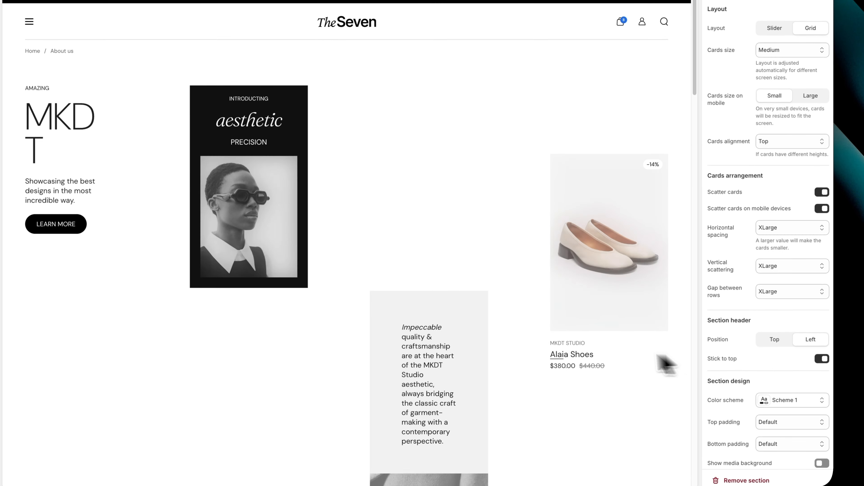
{"action": "scroll", "coordinate": [612, 339], "scroll_direction": "down", "scroll_amount": 4}
{"action": "scroll", "coordinate": [575, 360], "scroll_direction": "down", "scroll_amount": 5}
Set Cards size on mobile to Small in the mobile preview and return to the desktop preview
{"action": "left_click", "coordinate": [717, 30]}
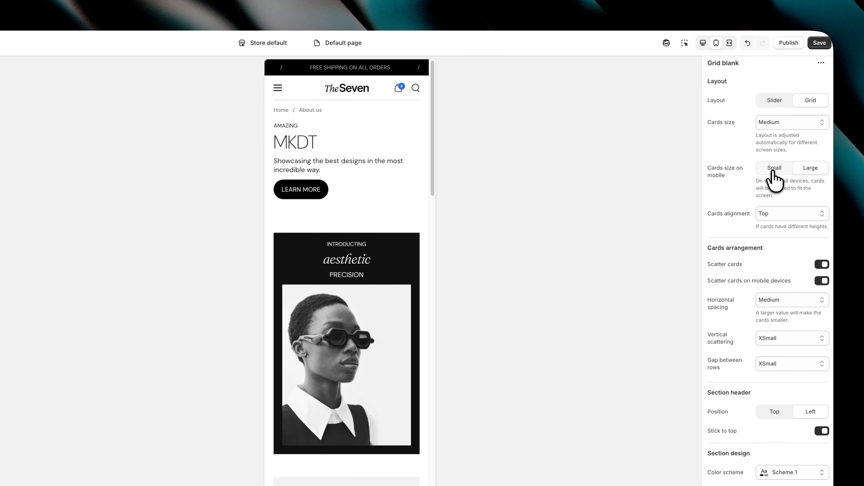
{"action": "left_click", "coordinate": [775, 168]}
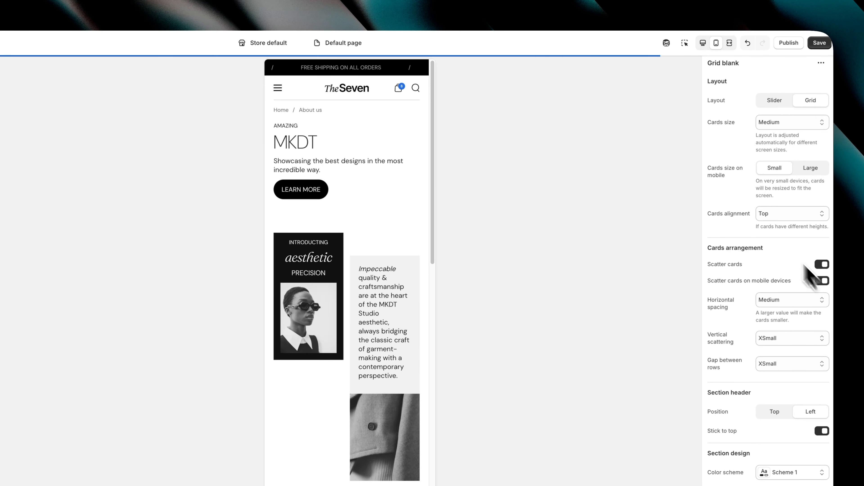
{"action": "left_click", "coordinate": [702, 47]}
Change the section's layout to Slider with Cards alignment Bottom and a Small grid gap
{"action": "left_click", "coordinate": [774, 101]}
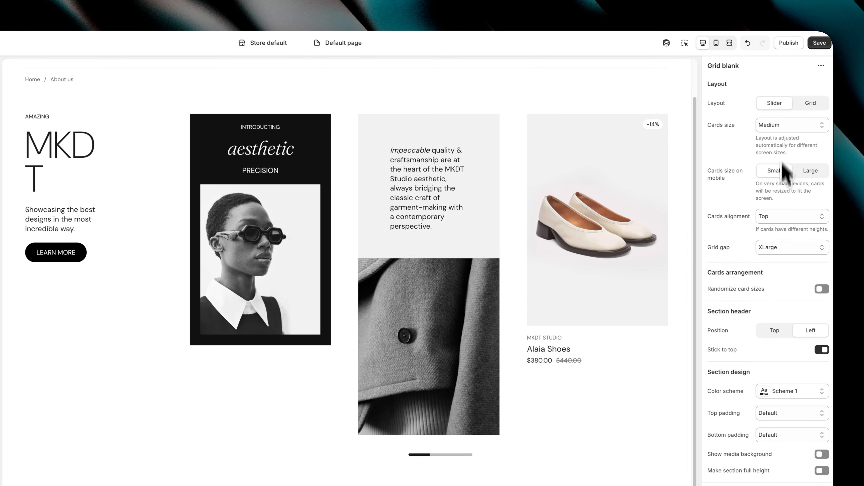
{"action": "left_click", "coordinate": [778, 236]}
{"action": "left_click", "coordinate": [786, 247]}
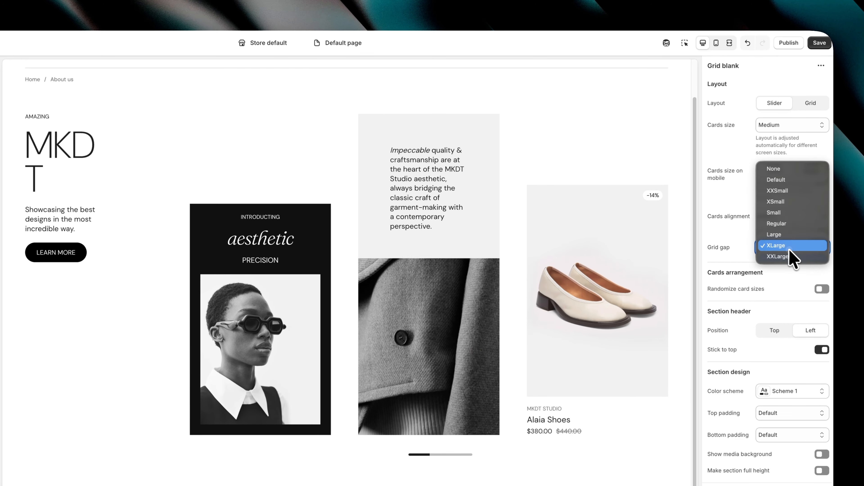
{"action": "left_click", "coordinate": [793, 221]}
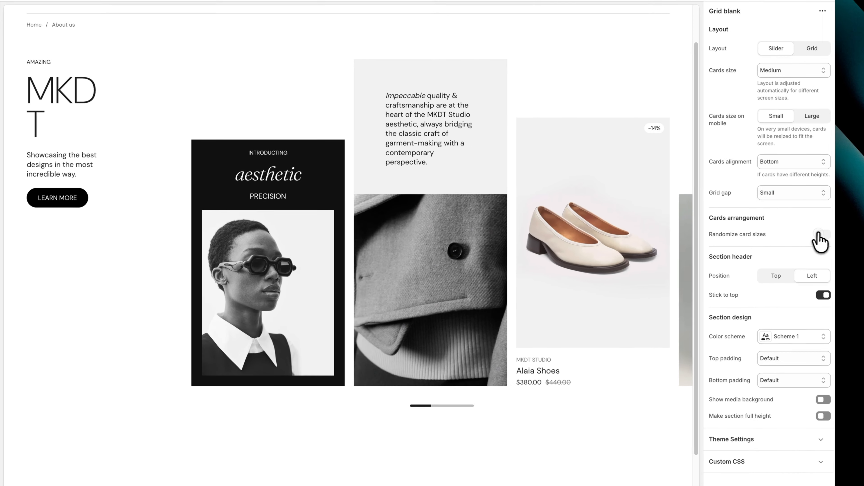
Enable Randomize card sizes for the slider and check the section in the mobile and desktop previews
{"action": "left_click", "coordinate": [820, 235]}
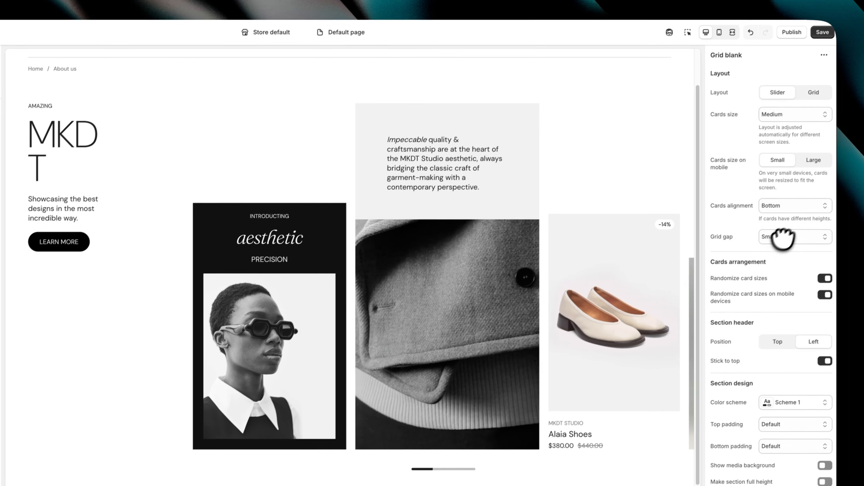
{"action": "left_click", "coordinate": [715, 36]}
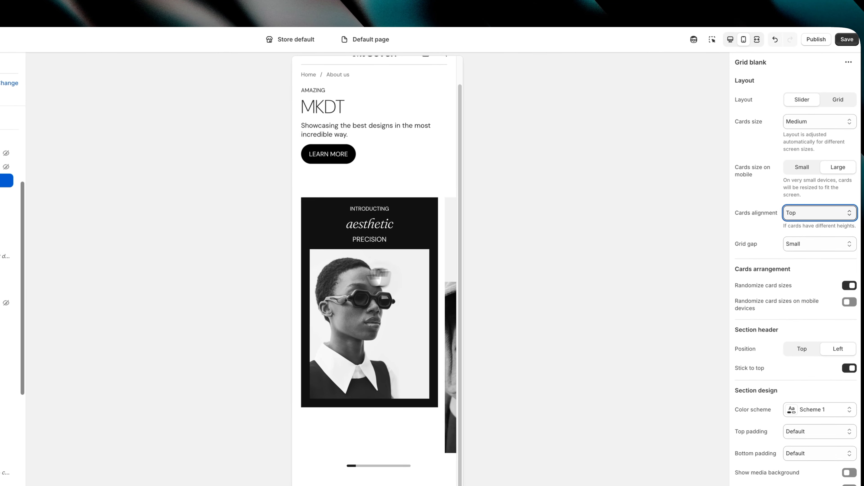
{"action": "left_click", "coordinate": [730, 39]}
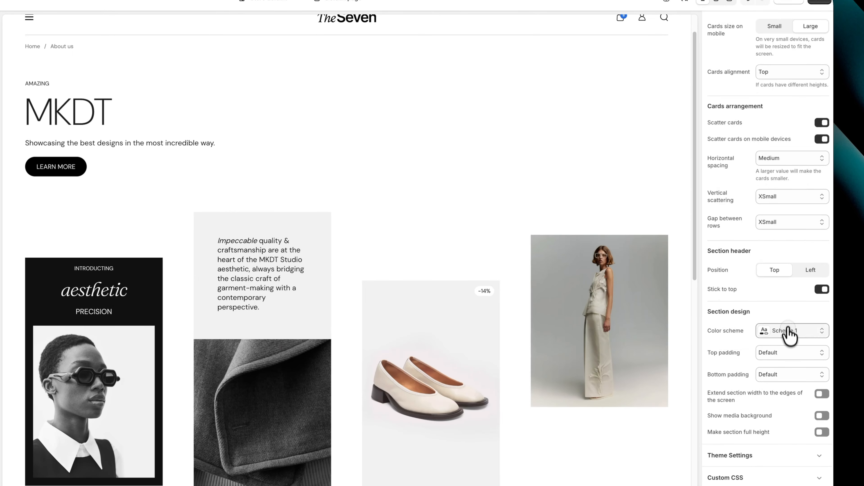
Set the section's color scheme to Scheme 3 and its top padding to Larger, trying None for the padding first
{"action": "left_click", "coordinate": [791, 331]}
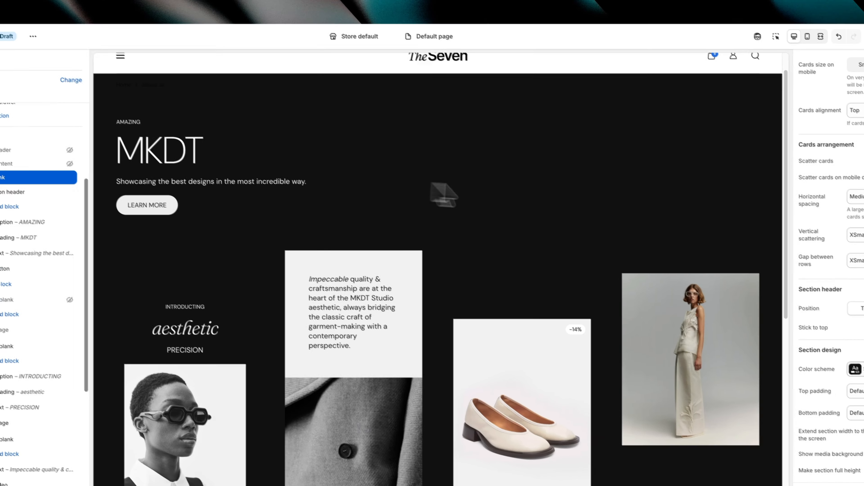
{"action": "left_click", "coordinate": [790, 352]}
{"action": "left_click", "coordinate": [779, 335]}
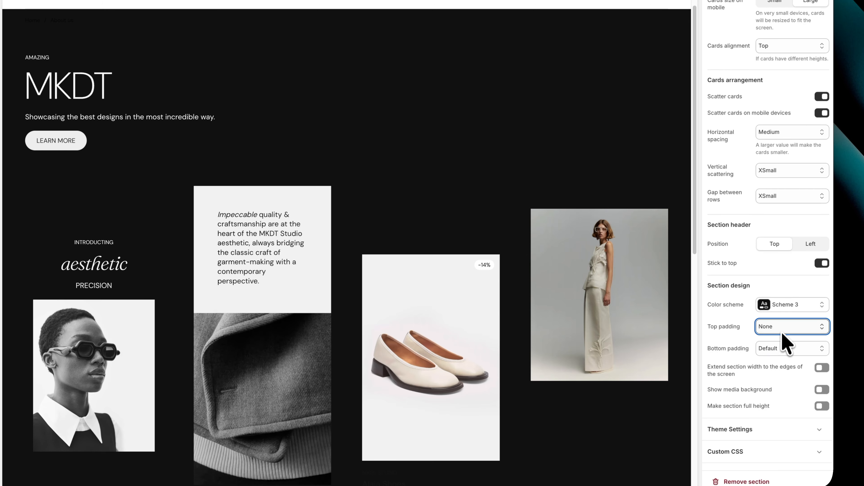
{"action": "left_click", "coordinate": [782, 328]}
{"action": "left_click", "coordinate": [784, 354]}
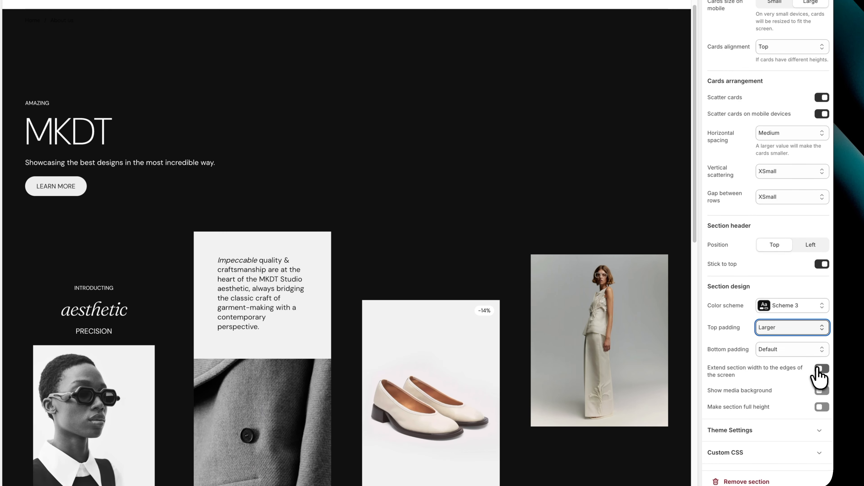
Try extending the section width to the edges of the screen and turn the option back off
{"action": "left_click", "coordinate": [819, 369]}
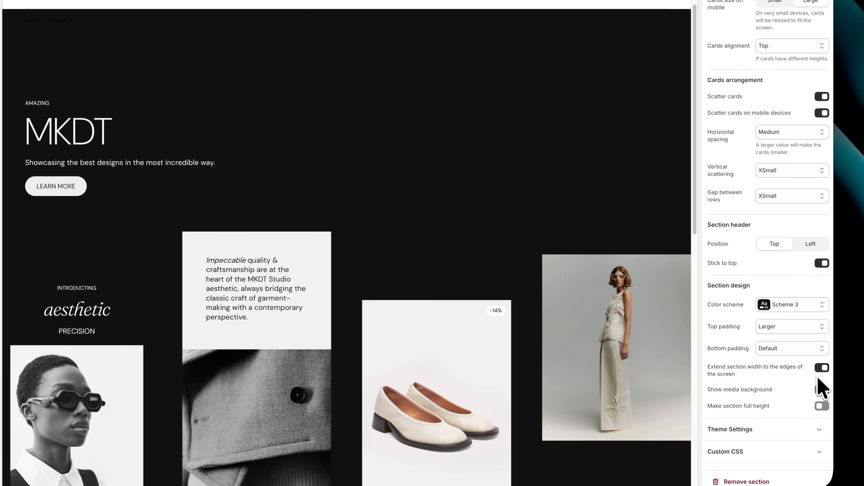
{"action": "left_click", "coordinate": [821, 369]}
Show the media background behind the section and enable Push content down
{"action": "left_click", "coordinate": [822, 388]}
{"action": "scroll", "coordinate": [785, 340], "scroll_direction": "down", "scroll_amount": 3}
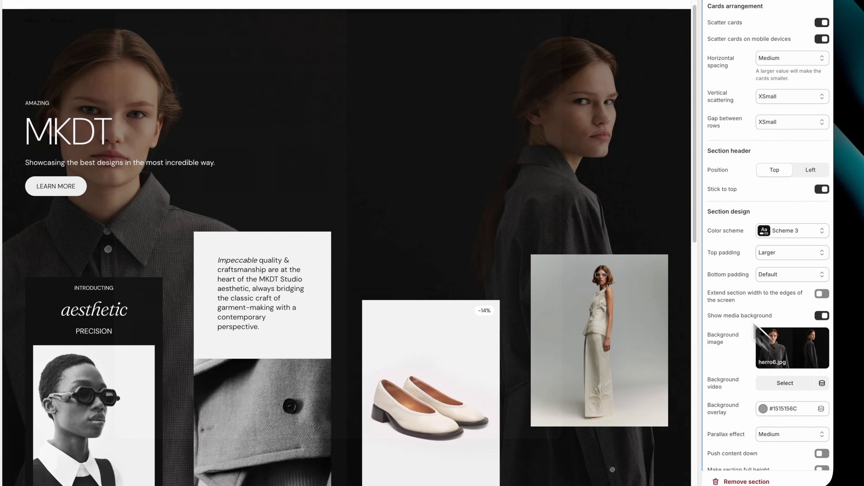
{"action": "scroll", "coordinate": [671, 235], "scroll_direction": "down", "scroll_amount": 5}
{"action": "scroll", "coordinate": [670, 240], "scroll_direction": "up", "scroll_amount": 5}
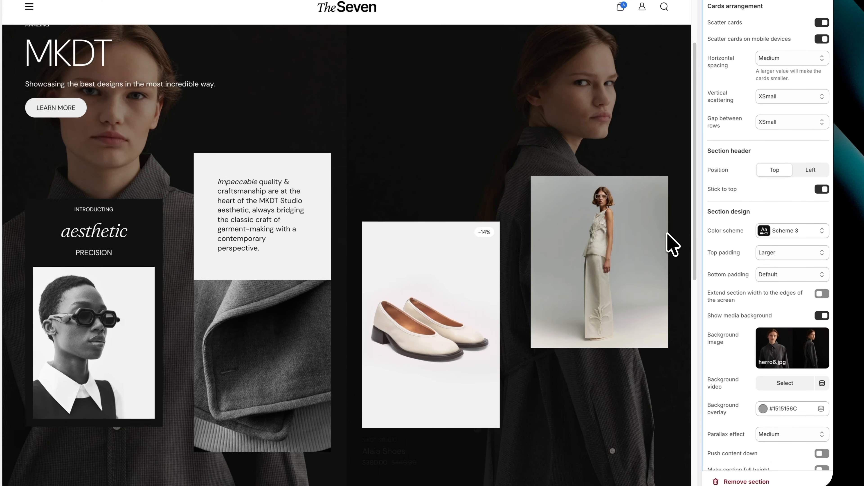
{"action": "scroll", "coordinate": [714, 318], "scroll_direction": "down", "scroll_amount": 2}
{"action": "left_click", "coordinate": [822, 391]}
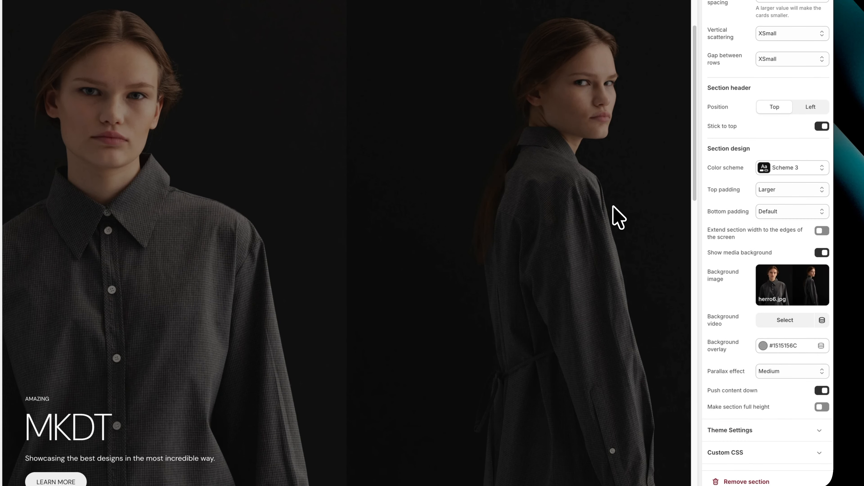
{"action": "scroll", "coordinate": [617, 218], "scroll_direction": "down", "scroll_amount": 10}
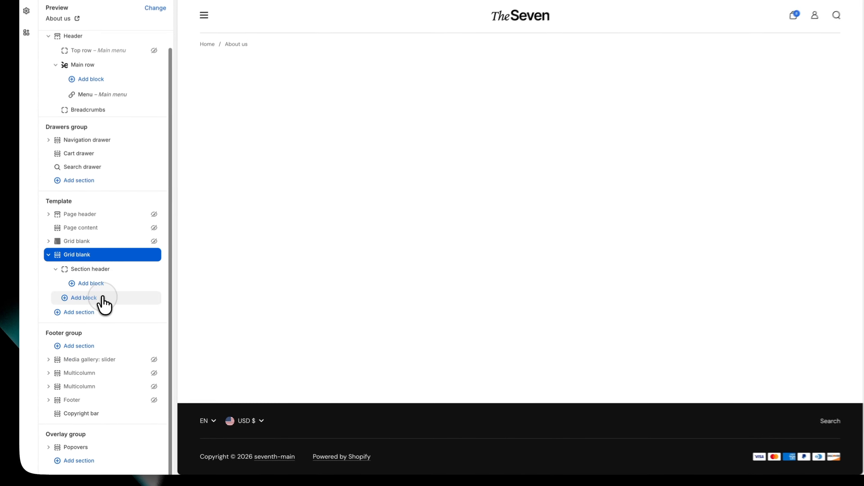
Add a Card blank to the empty Grid blank section and place a Content group block inside it
{"action": "left_click", "coordinate": [85, 310]}
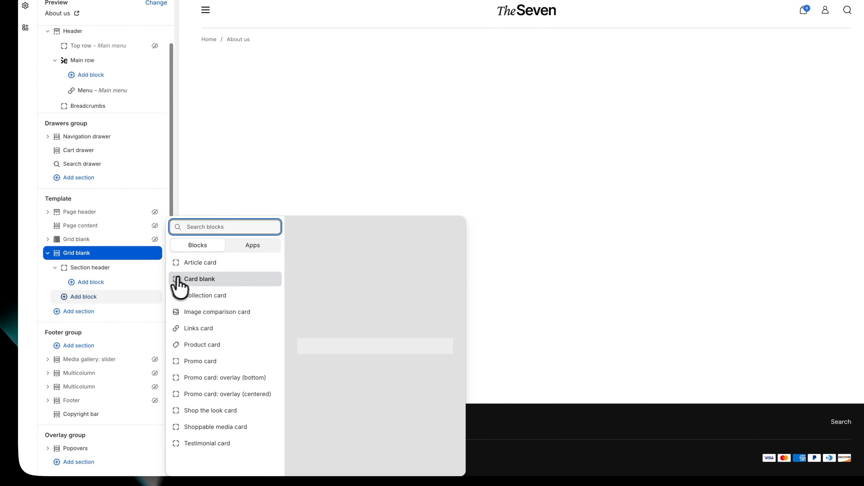
{"action": "left_click", "coordinate": [191, 279]}
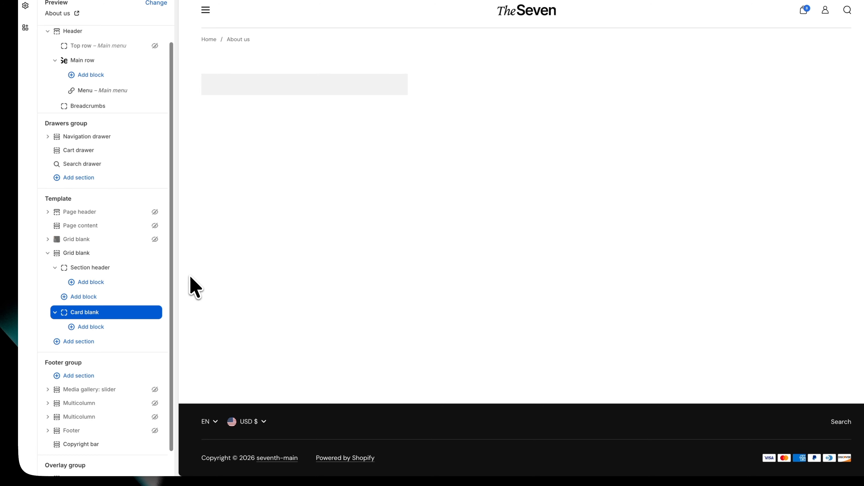
{"action": "left_click", "coordinate": [90, 327]}
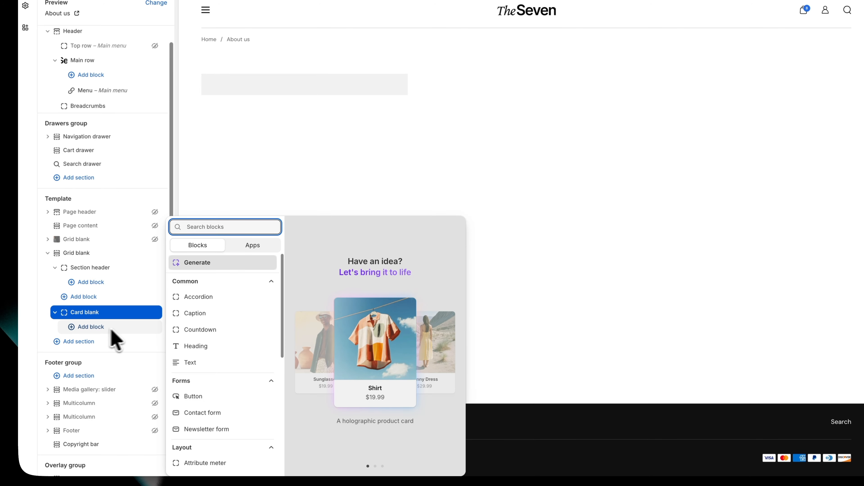
{"action": "scroll", "coordinate": [213, 355], "scroll_direction": "down", "scroll_amount": 3}
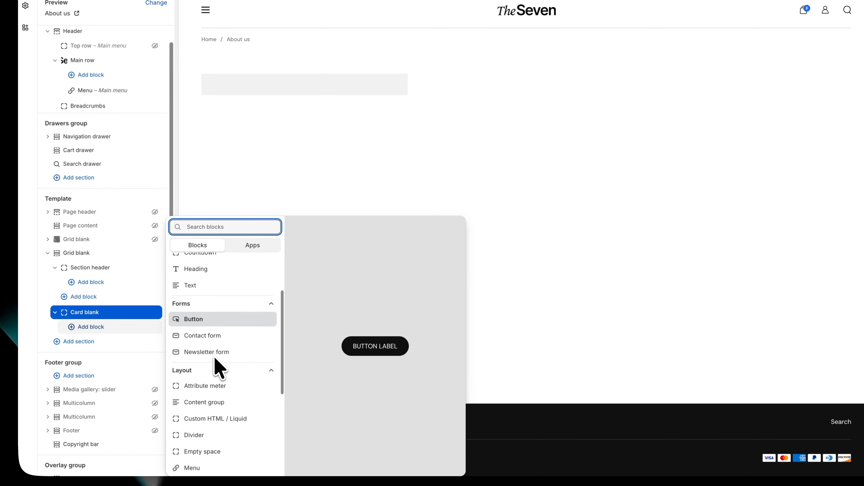
{"action": "left_click", "coordinate": [215, 379]}
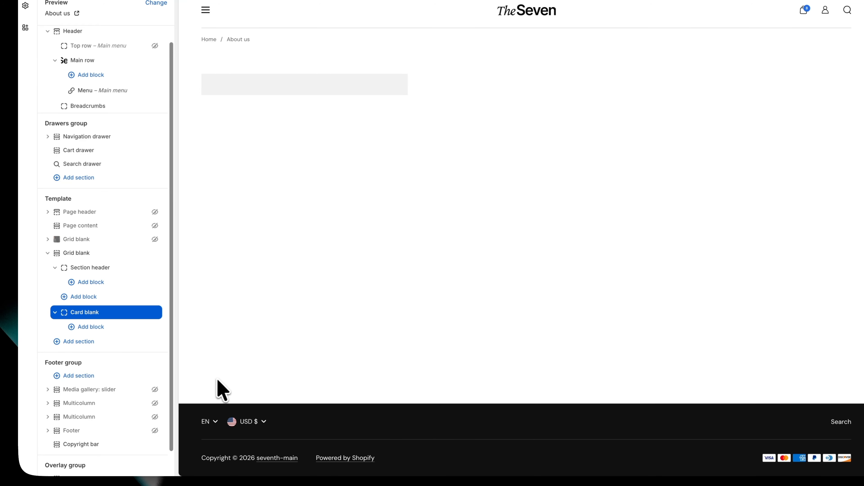
Add a Caption block to the content group with the text TOP 1
{"action": "left_click", "coordinate": [118, 362]}
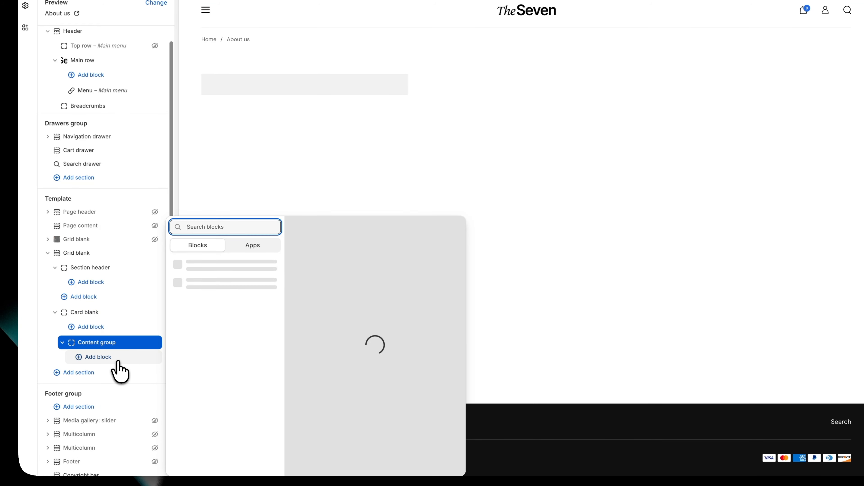
{"action": "left_click", "coordinate": [213, 279]}
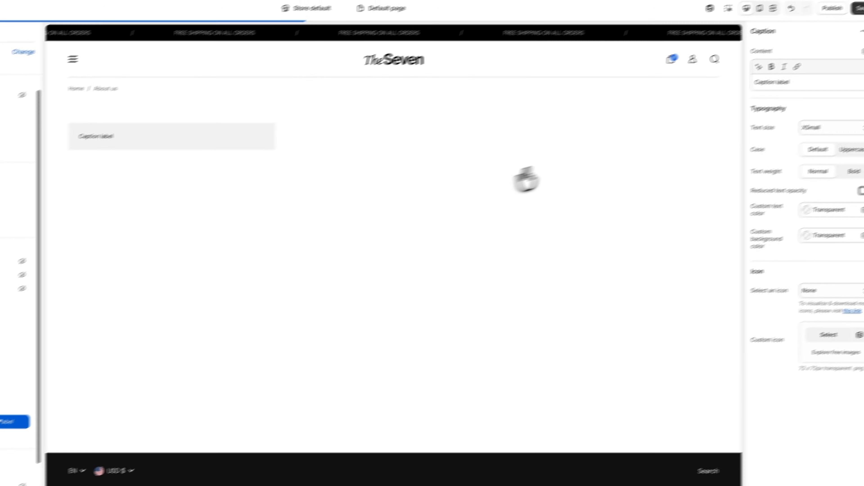
{"action": "triple_click", "coordinate": [745, 92]}
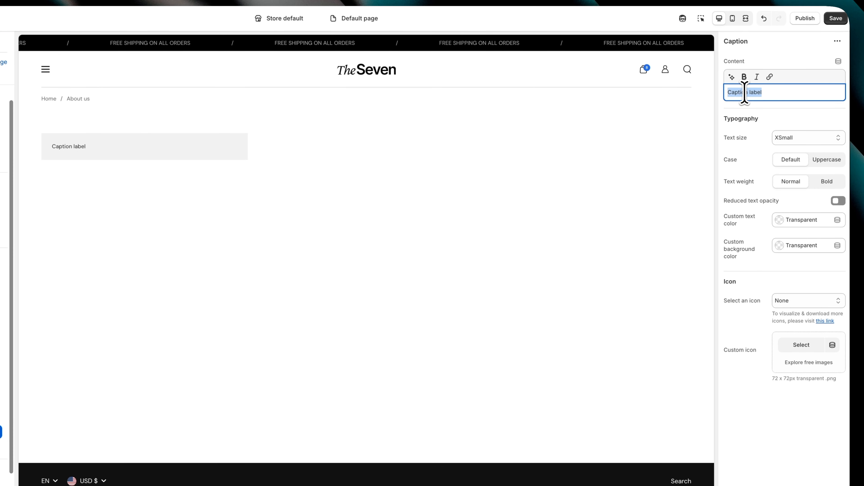
{"action": "type", "text": "TOP 1"}
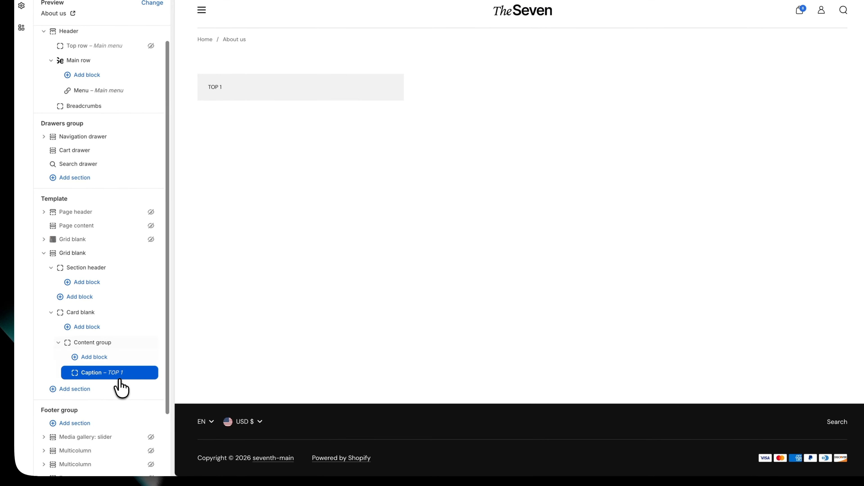
Add a second Caption block to the content group with the text TOP 2
{"action": "left_click", "coordinate": [119, 380]}
{"action": "left_click", "coordinate": [202, 280]}
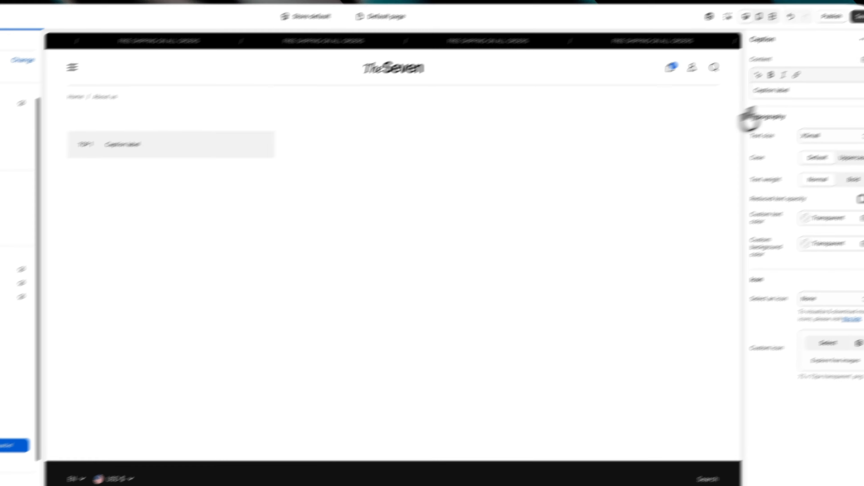
{"action": "triple_click", "coordinate": [774, 107]}
{"action": "type", "text": "TOP 2"}
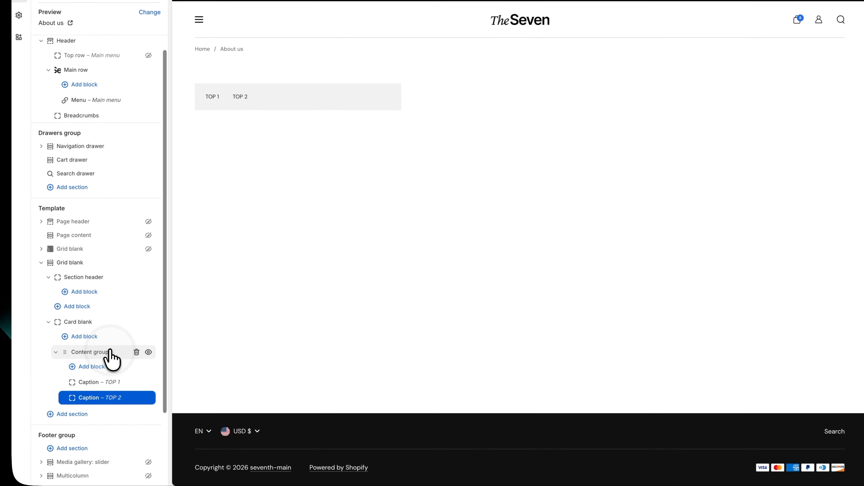
Try Center, Right and Space between for the content group's horizontal alignment and set it to Space around
{"action": "left_click", "coordinate": [108, 358]}
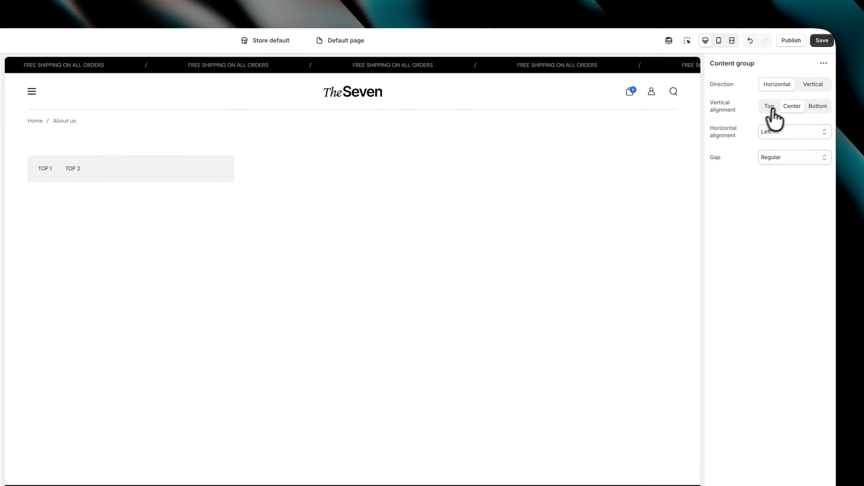
{"action": "left_click", "coordinate": [778, 134]}
{"action": "left_click", "coordinate": [777, 144]}
{"action": "left_click", "coordinate": [779, 136]}
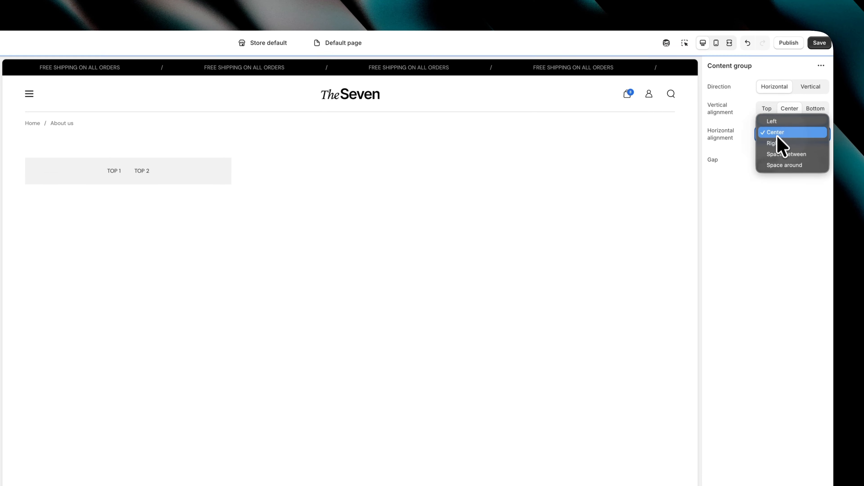
{"action": "left_click", "coordinate": [778, 143]}
{"action": "left_click", "coordinate": [781, 133]}
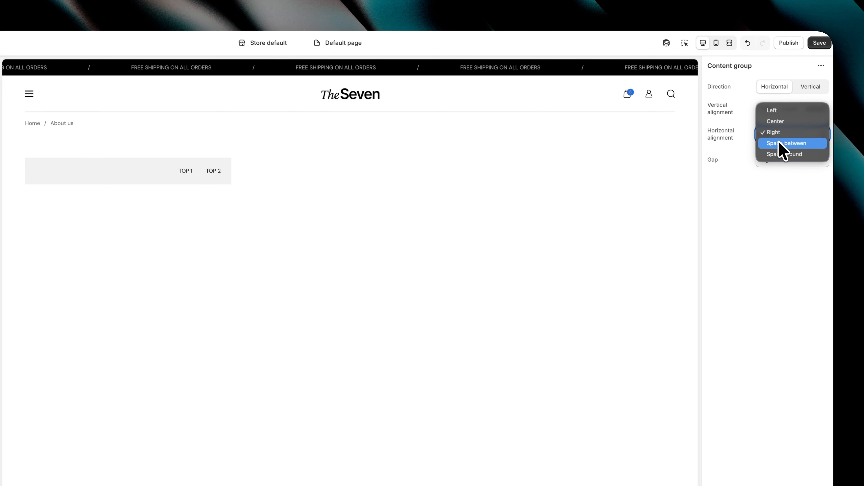
{"action": "left_click", "coordinate": [779, 142]}
{"action": "left_click", "coordinate": [777, 131]}
{"action": "left_click", "coordinate": [777, 143]}
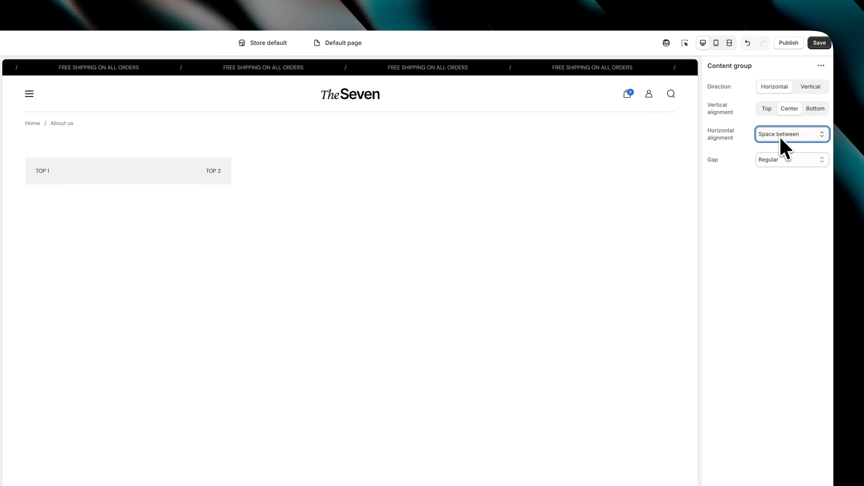
{"action": "left_click", "coordinate": [782, 136]}
{"action": "left_click", "coordinate": [782, 123]}
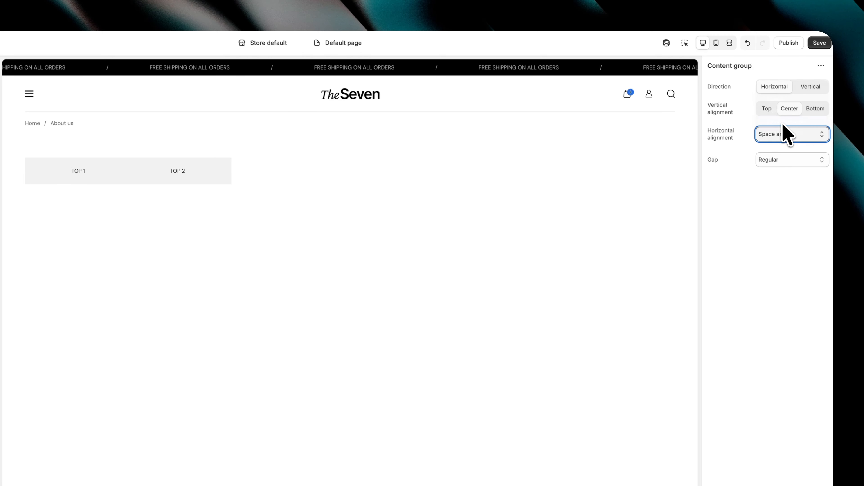
Try the Vertical direction with an XSmall gap for the content group holding the TOP captions
{"action": "left_click", "coordinate": [812, 89]}
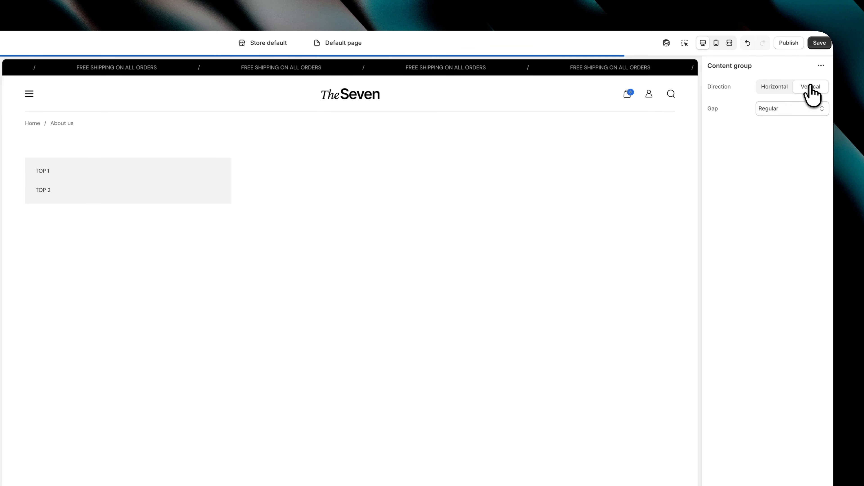
{"action": "left_click", "coordinate": [802, 109]}
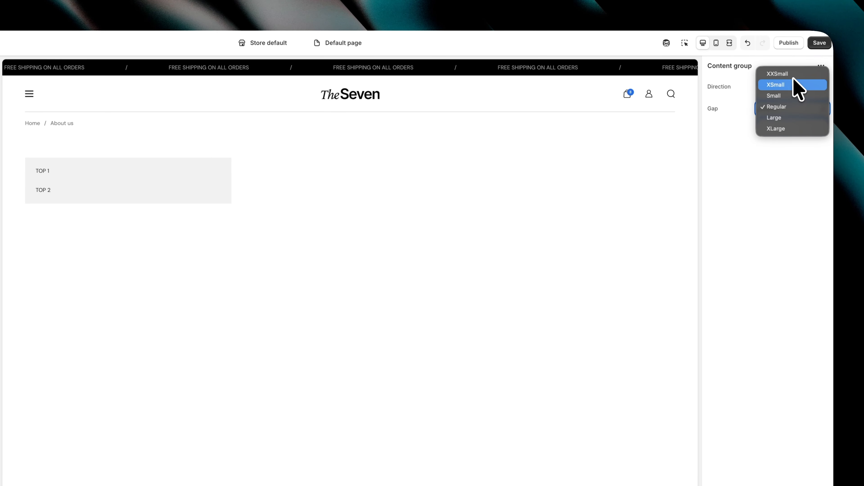
{"action": "left_click", "coordinate": [796, 86]}
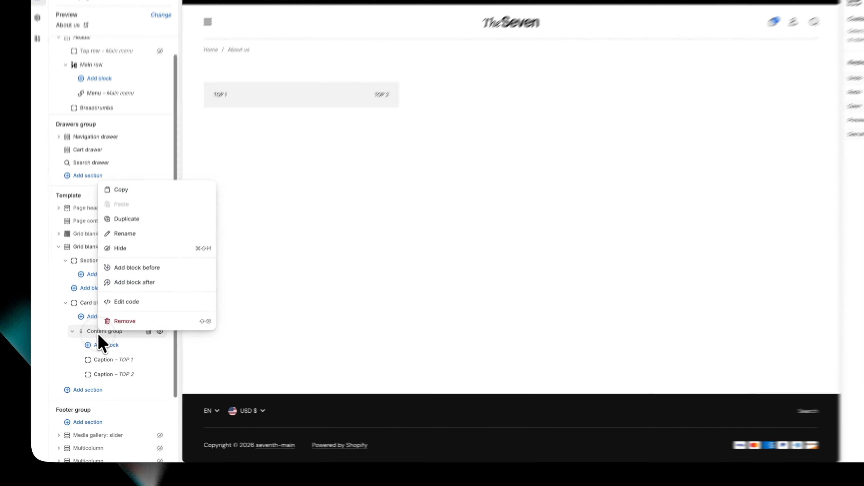
Duplicate the content group and change the copied captions to BOTTOM 1 and BOTTOM 2
{"action": "left_click", "coordinate": [129, 219]}
{"action": "left_click", "coordinate": [131, 430]}
Add a third content group to the card with a gift icon, an INTRODUCING caption, an "aesthetic" heading and a PRECISION caption
{"action": "left_click", "coordinate": [85, 409]}
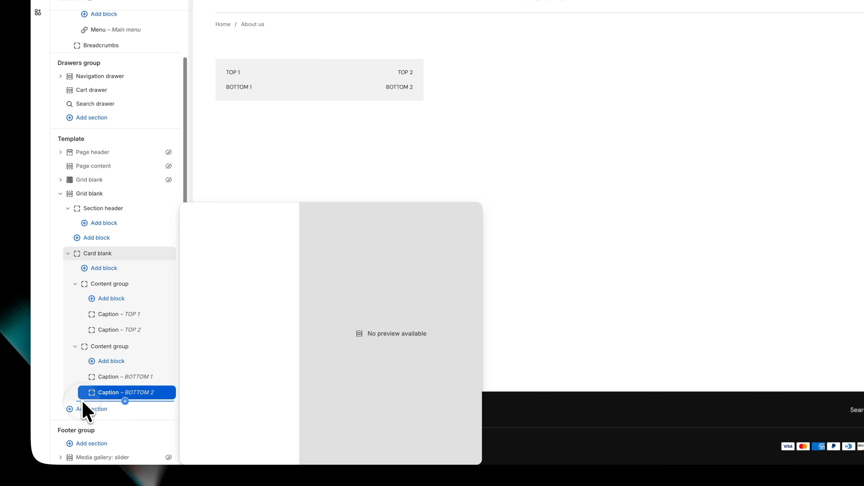
{"action": "left_click", "coordinate": [218, 305]}
{"action": "left_click", "coordinate": [111, 423]}
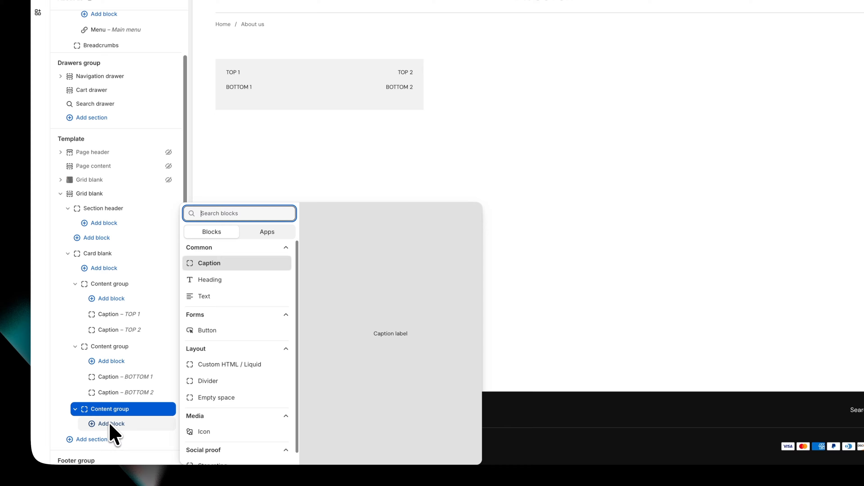
{"action": "left_click", "coordinate": [204, 428]}
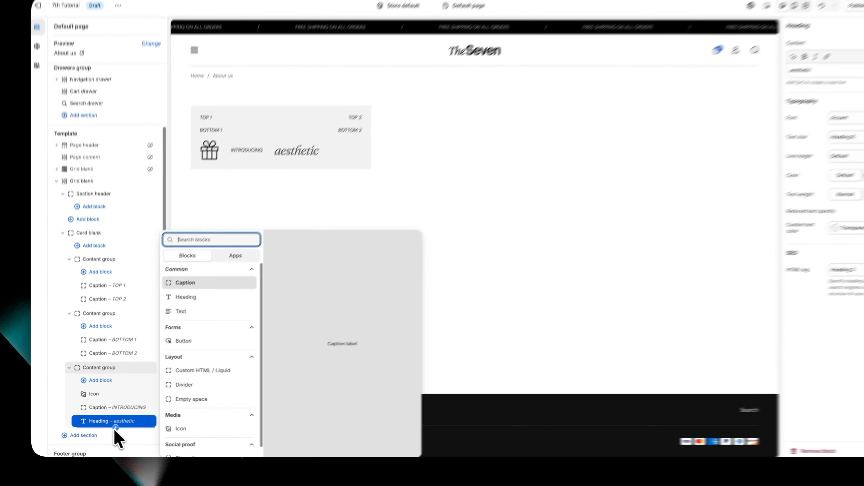
Set the third content group's direction to Vertical and its gap to XSmall
{"action": "left_click", "coordinate": [102, 402]}
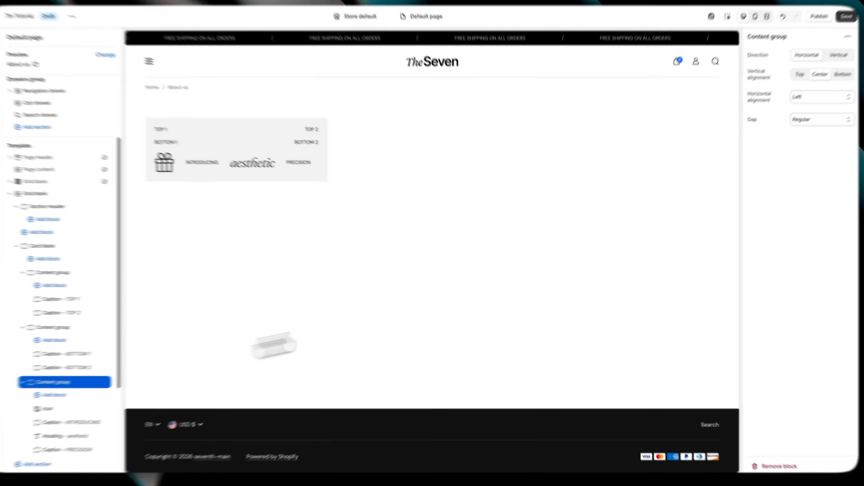
{"action": "left_click", "coordinate": [815, 74]}
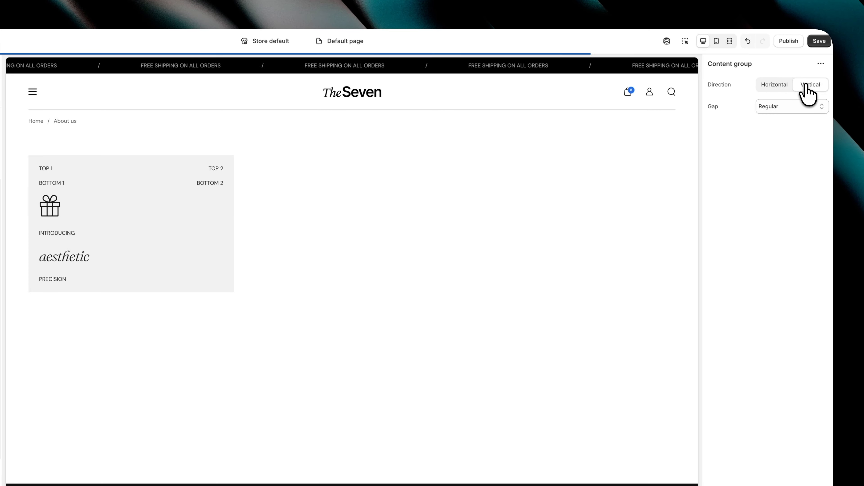
{"action": "left_click", "coordinate": [801, 155]}
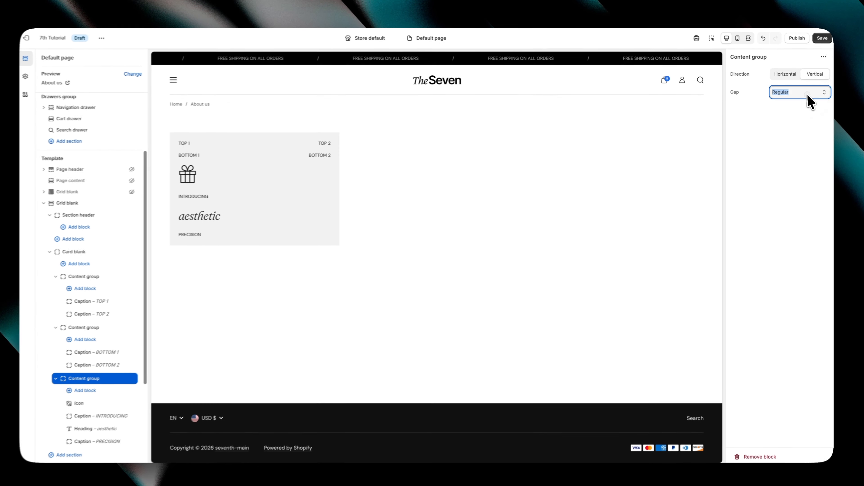
{"action": "left_click", "coordinate": [811, 101]}
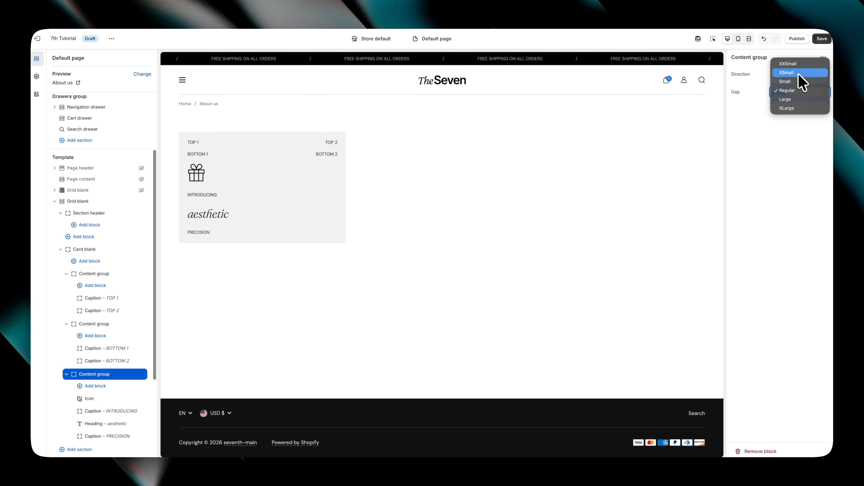
{"action": "left_click", "coordinate": [800, 81]}
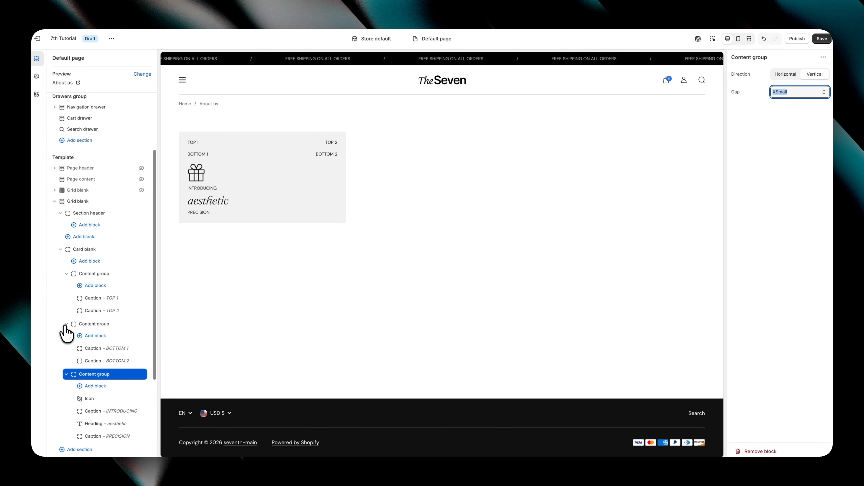
Move the content group with the icon and heading between the TOP and BOTTOM caption groups
{"action": "left_click", "coordinate": [66, 324]}
{"action": "left_click_drag", "start_coordinate": [70, 336], "coordinate": [67, 318]}
Set the Card blank's minimum height to Large
{"action": "left_click", "coordinate": [79, 252]}
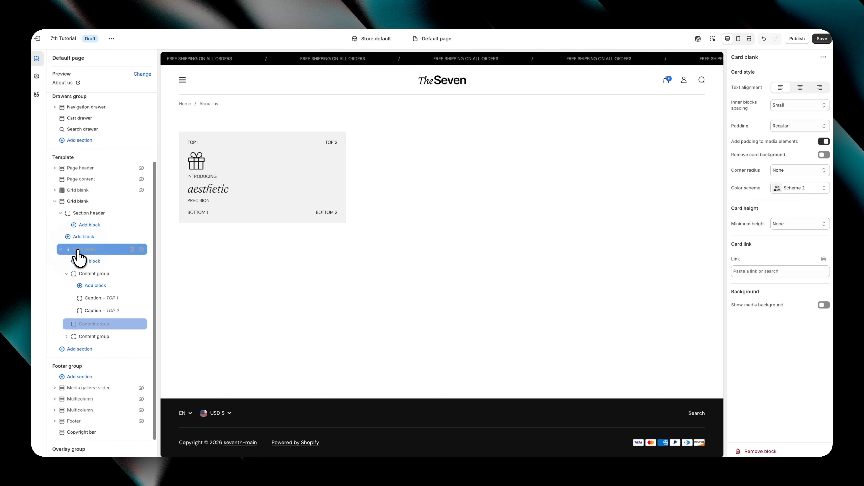
{"action": "left_click", "coordinate": [784, 224]}
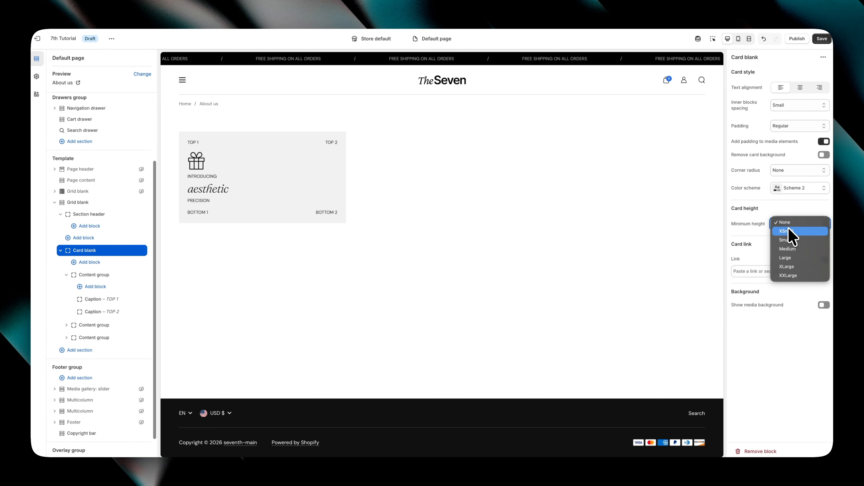
{"action": "left_click", "coordinate": [786, 258]}
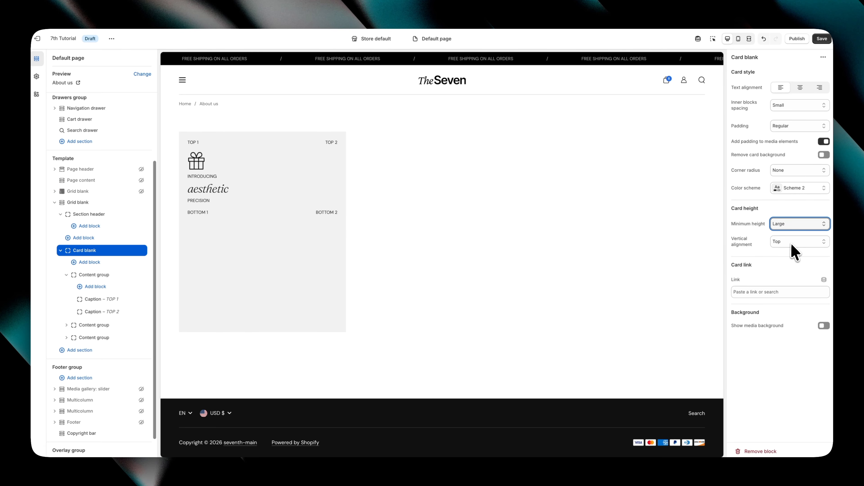
Try Center for the card's vertical alignment, set it to Space between, and center the card's text
{"action": "left_click", "coordinate": [793, 243]}
{"action": "left_click", "coordinate": [794, 251]}
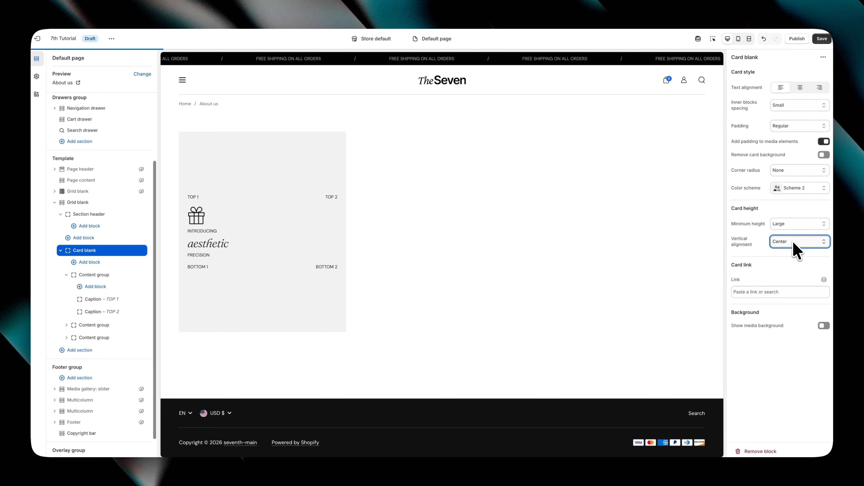
{"action": "left_click", "coordinate": [794, 242]}
{"action": "left_click", "coordinate": [796, 258]}
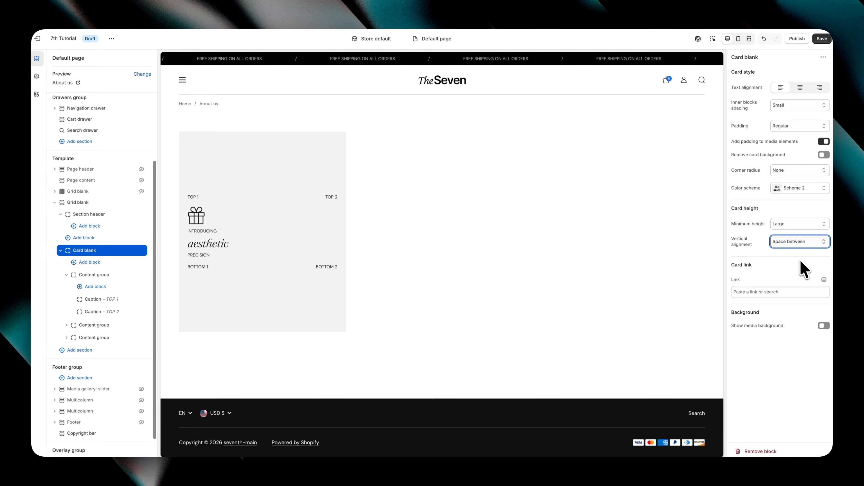
{"action": "left_click", "coordinate": [801, 88]}
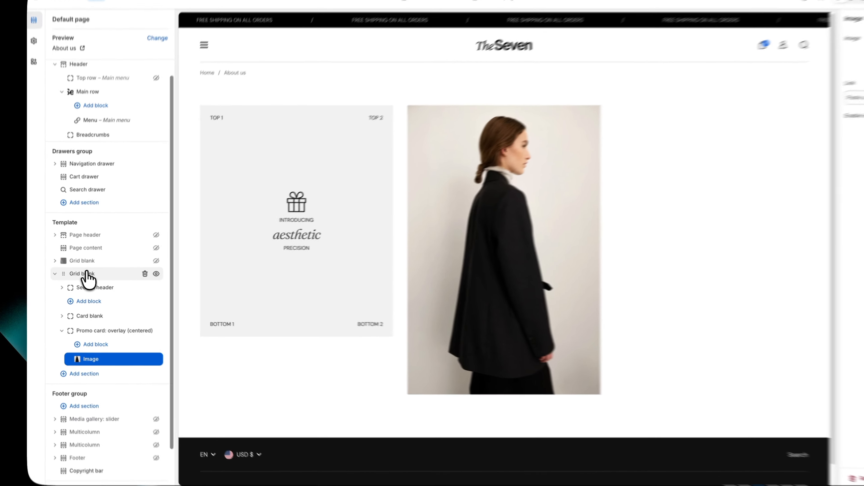
Set the Grid blank section's cards alignment to Stretch
{"action": "left_click", "coordinate": [85, 274]}
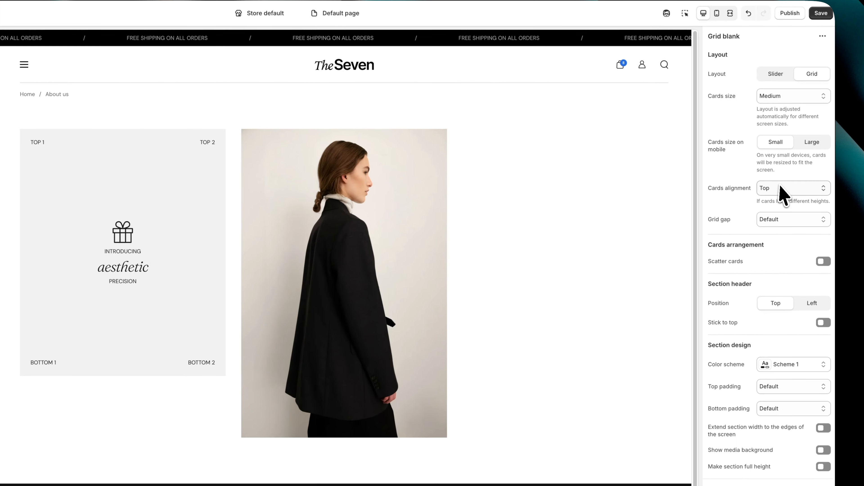
{"action": "left_click", "coordinate": [782, 191]}
{"action": "left_click", "coordinate": [778, 221]}
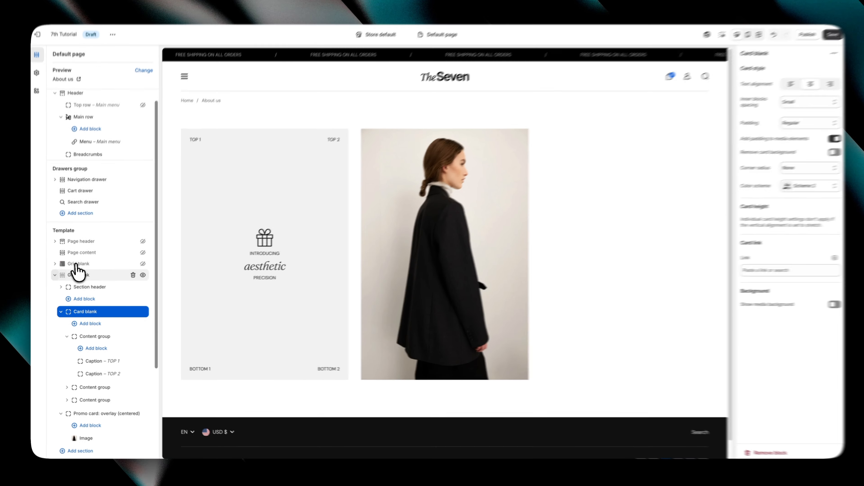
Add a Rich text: complex section below the Grid blank section and open its Rich text card settings
{"action": "left_click", "coordinate": [54, 276]}
{"action": "left_click", "coordinate": [63, 300]}
{"action": "type", "text": "ric"}
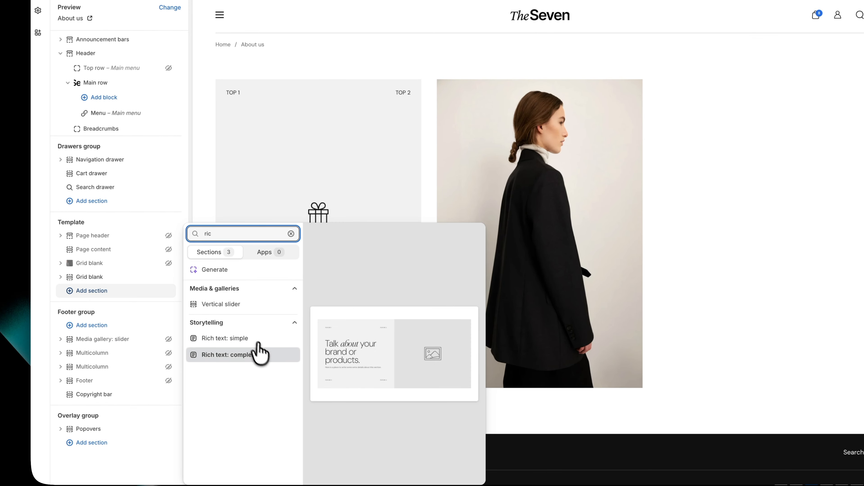
{"action": "left_click", "coordinate": [259, 354]}
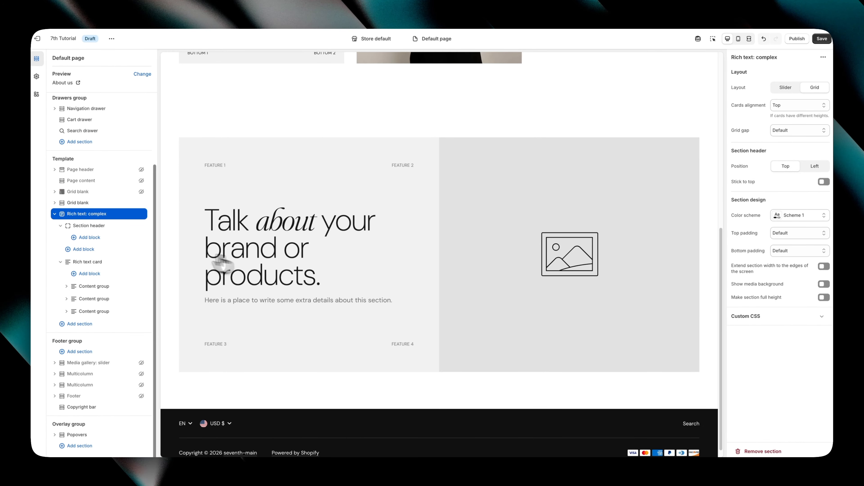
{"action": "left_click", "coordinate": [102, 262]}
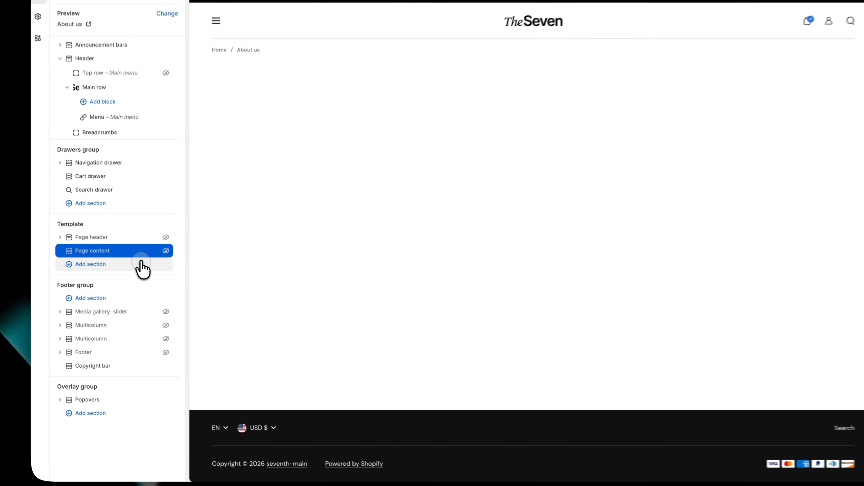
Add a Blog posts: classic section to the template below Page content
{"action": "left_click", "coordinate": [143, 262]}
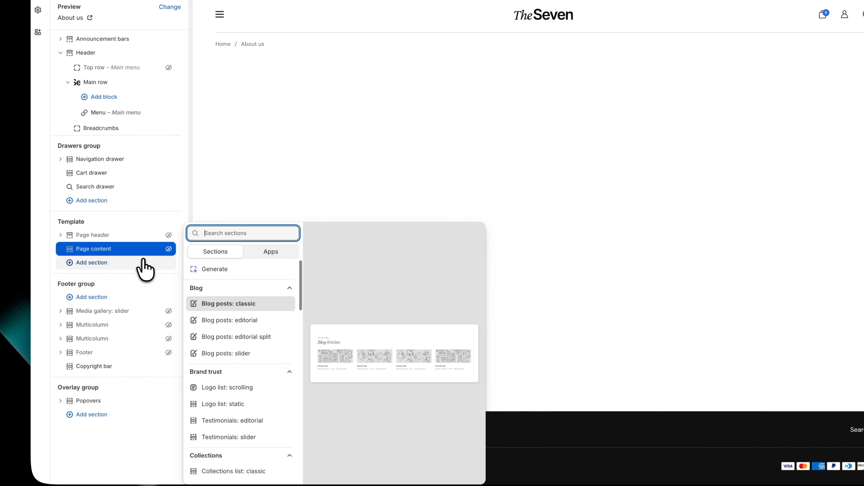
{"action": "left_click", "coordinate": [222, 304]}
{"action": "scroll", "coordinate": [85, 276], "scroll_direction": "down", "scroll_amount": 3}
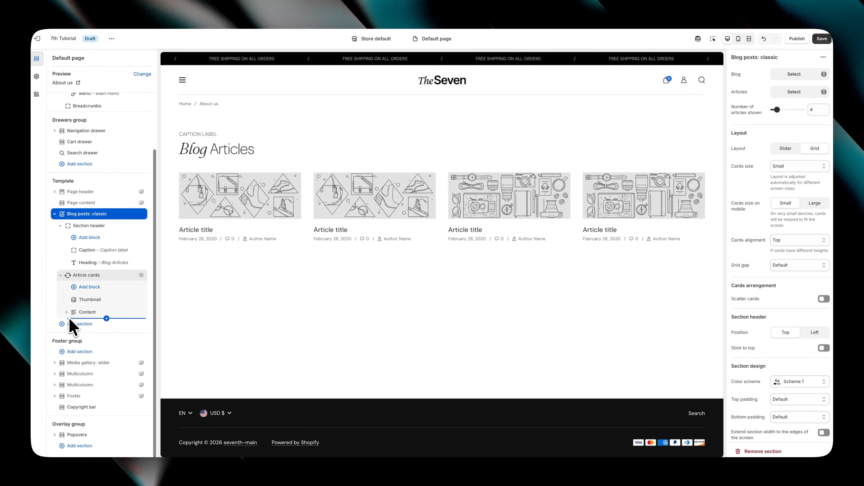
Try Center and Right text alignment for the Article cards block
{"action": "left_click", "coordinate": [82, 275]}
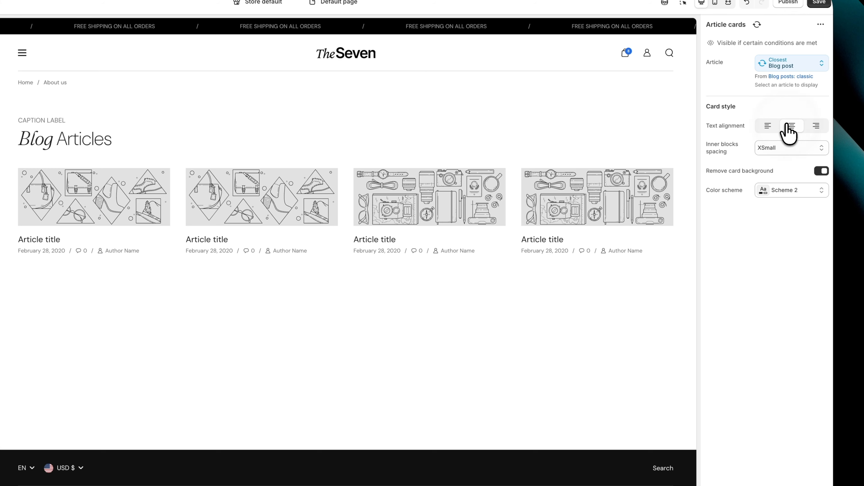
{"action": "left_click", "coordinate": [789, 126]}
{"action": "left_click", "coordinate": [816, 127]}
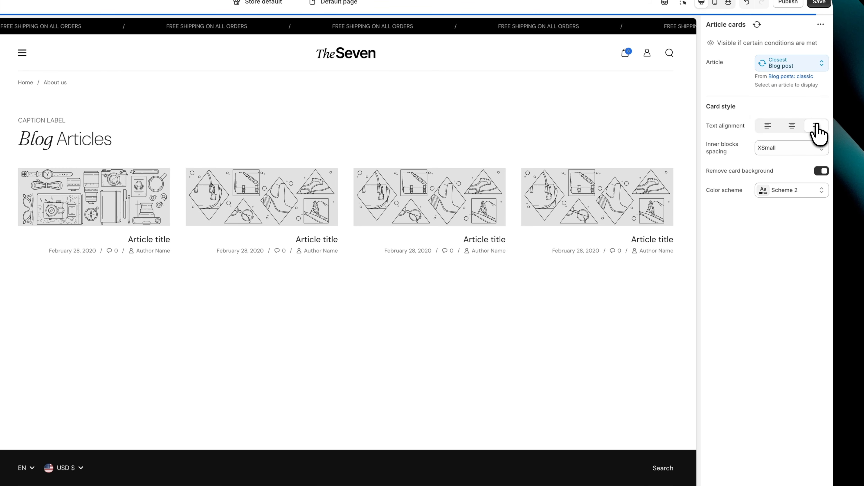
Turn off Remove card background for the article cards, apply Scheme 3 and align their text left
{"action": "left_click", "coordinate": [821, 171]}
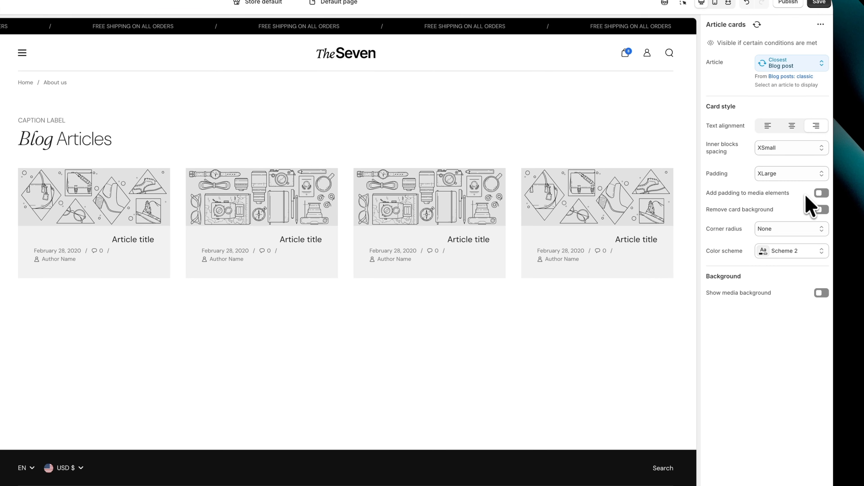
{"action": "left_click", "coordinate": [791, 254]}
{"action": "left_click", "coordinate": [782, 327]}
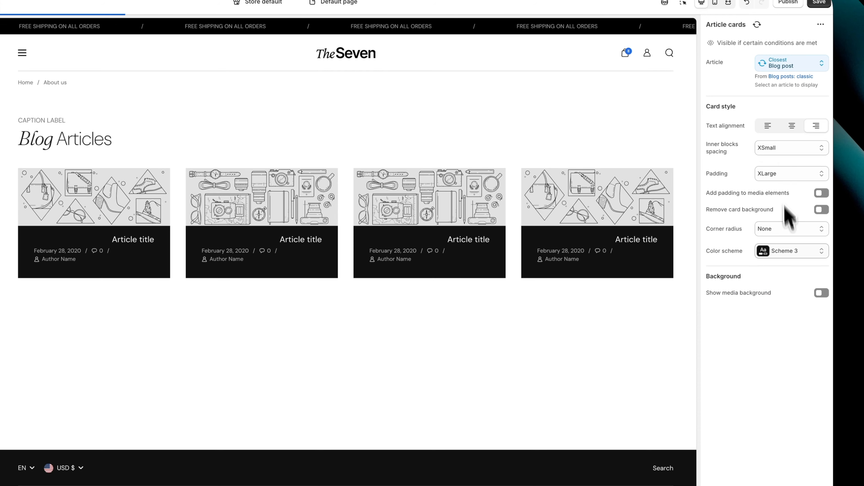
{"action": "left_click", "coordinate": [768, 127]}
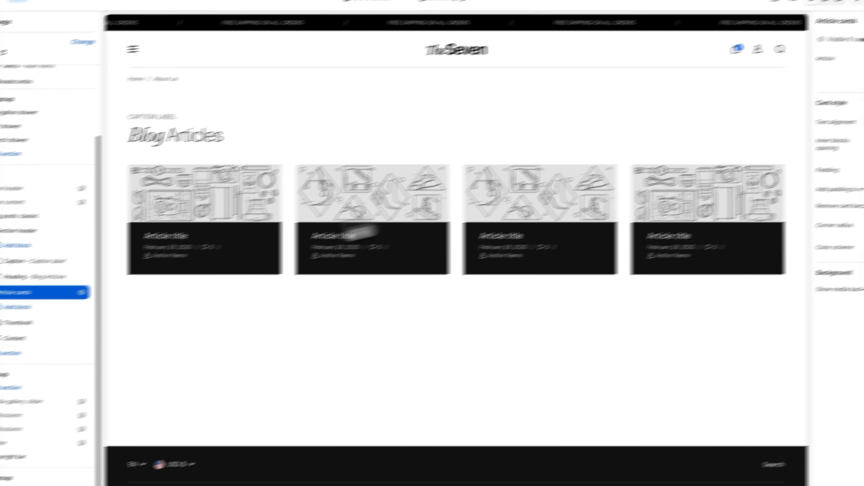
Add an Article title block above the thumbnail in the article cards and remove the Title block from Content
{"action": "left_click", "coordinate": [6, 339]}
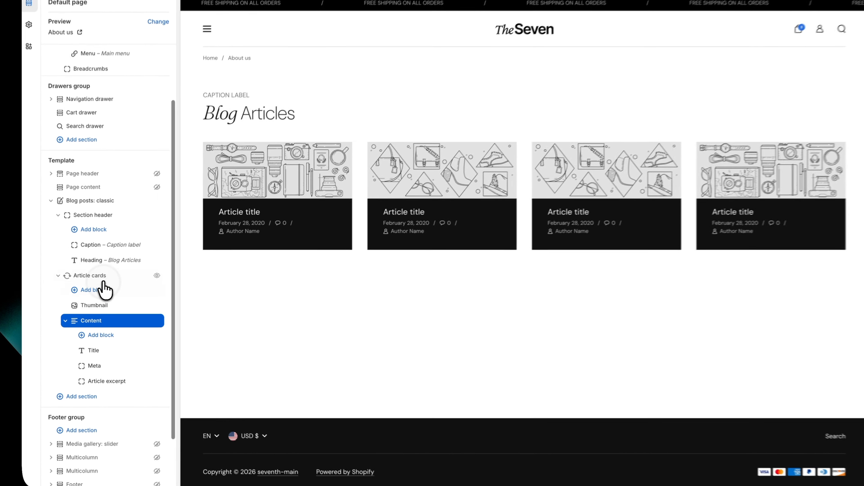
{"action": "left_click", "coordinate": [98, 293]}
{"action": "type", "text": "ar"}
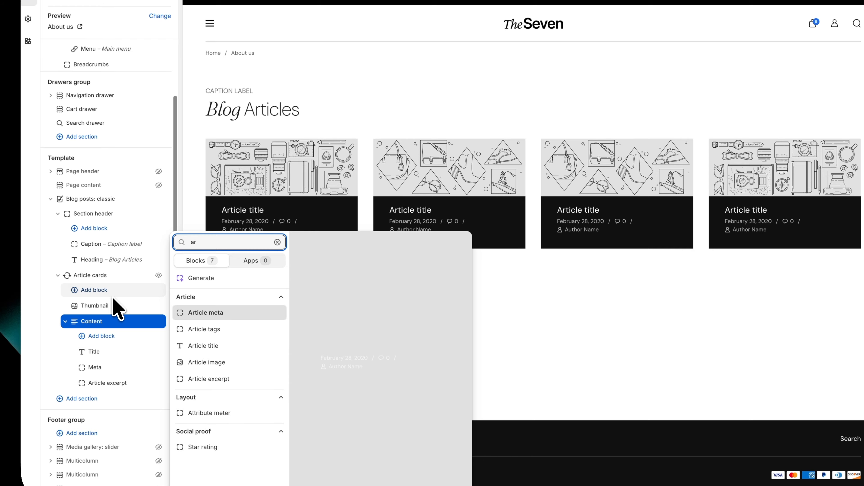
{"action": "left_click", "coordinate": [195, 348]}
{"action": "left_click", "coordinate": [158, 367]}
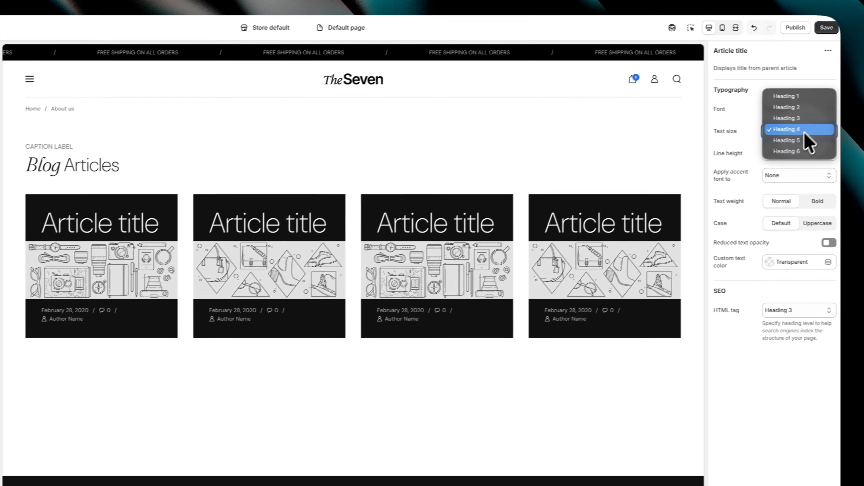
Reduce the article title's text size and set its font to Accent
{"action": "left_click", "coordinate": [801, 141]}
{"action": "left_click", "coordinate": [798, 153]}
{"action": "left_click", "coordinate": [793, 112]}
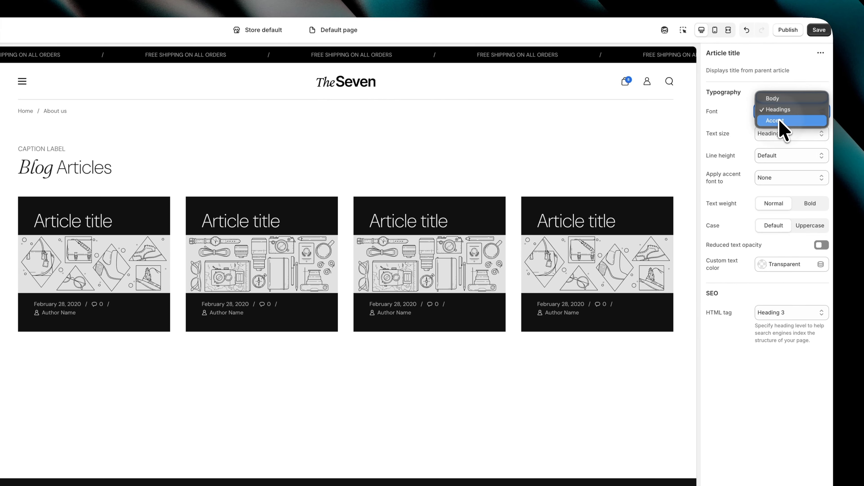
{"action": "left_click", "coordinate": [786, 120]}
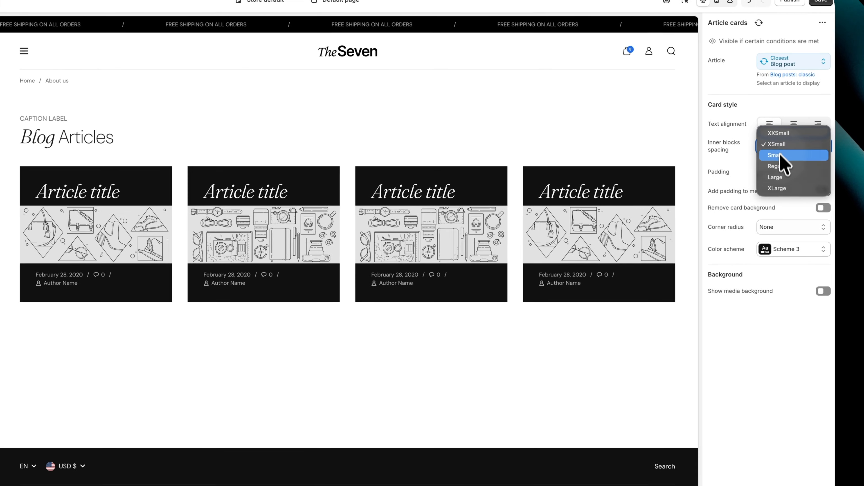
Increase the article cards' inner blocks spacing, reduce their padding and turn on Add padding to media elements
{"action": "left_click", "coordinate": [781, 163]}
{"action": "left_click", "coordinate": [780, 173]}
{"action": "left_click", "coordinate": [786, 145]}
{"action": "left_click", "coordinate": [821, 191]}
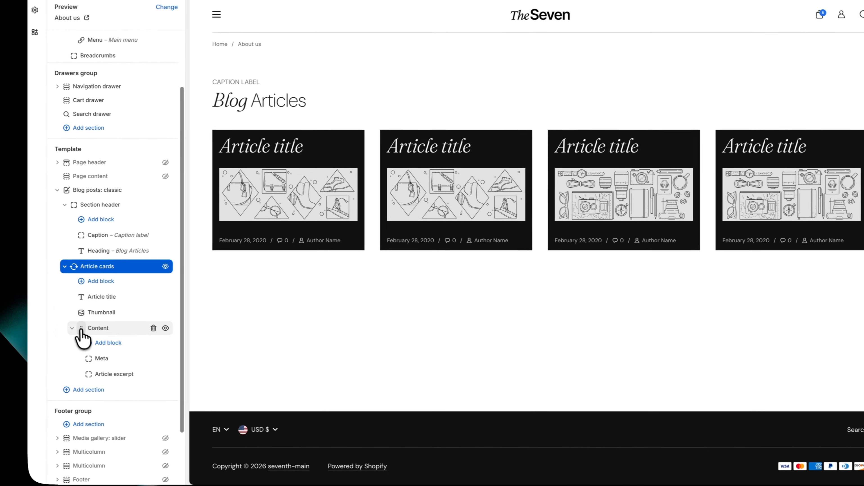
Move the Content block above the Thumbnail within the blog section's article cards
{"action": "left_click_drag", "start_coordinate": [81, 329], "coordinate": [83, 307]}
Add a Collections list: classic section below the blog posts section and select its Collection cards block
{"action": "left_click", "coordinate": [78, 391]}
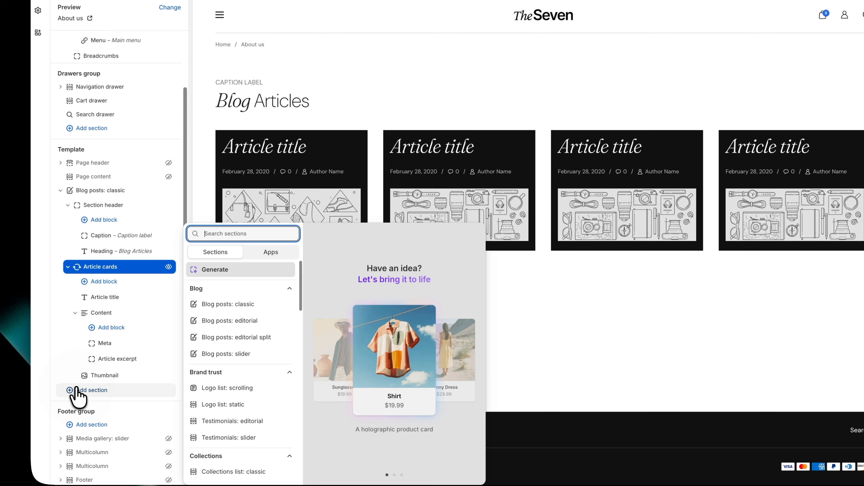
{"action": "scroll", "coordinate": [247, 386], "scroll_direction": "down", "scroll_amount": 5}
{"action": "key", "text": "Escape"}
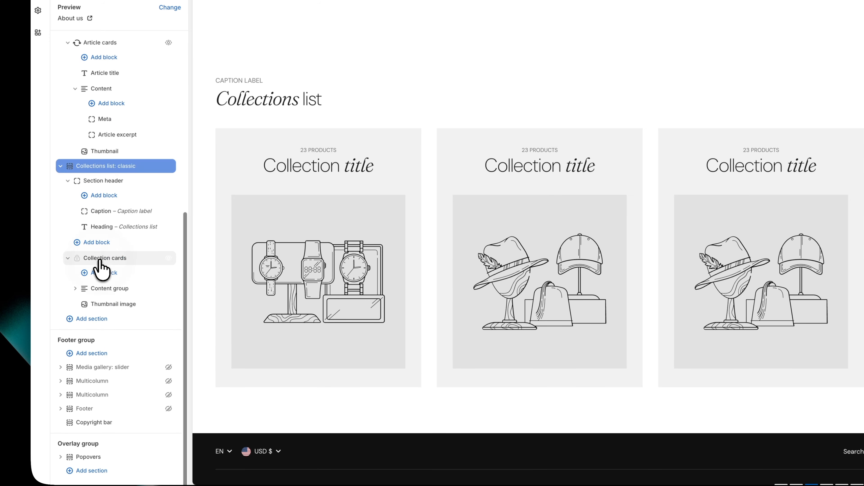
{"action": "left_click", "coordinate": [102, 258]}
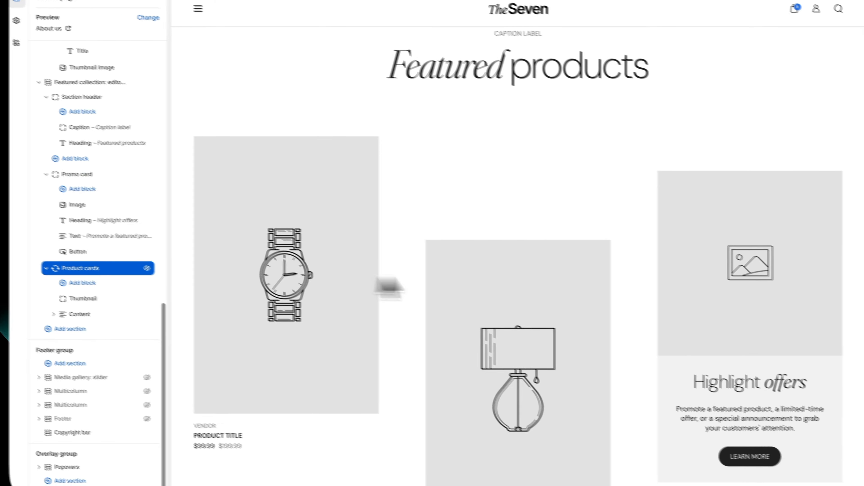
Examine the product cards in the featured collection section and browse the product, promotion and storytelling sections available to add
{"action": "scroll", "coordinate": [308, 270], "scroll_direction": "down", "scroll_amount": 5}
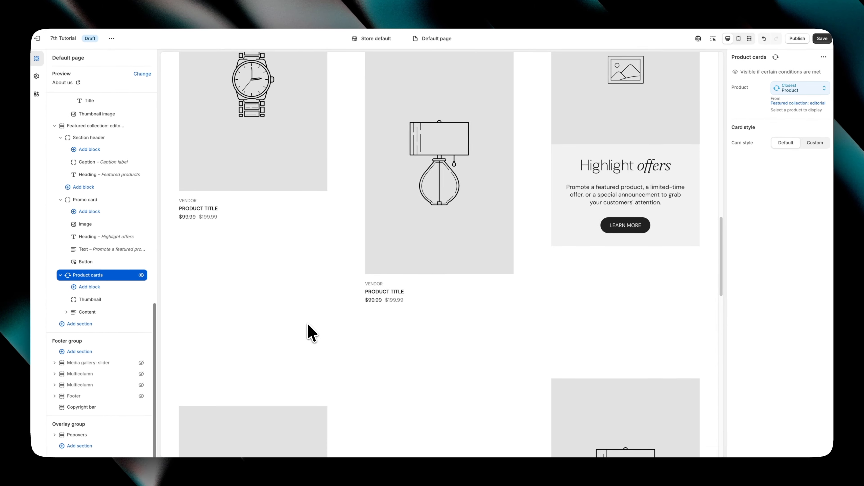
{"action": "scroll", "coordinate": [309, 328], "scroll_direction": "down", "scroll_amount": 10}
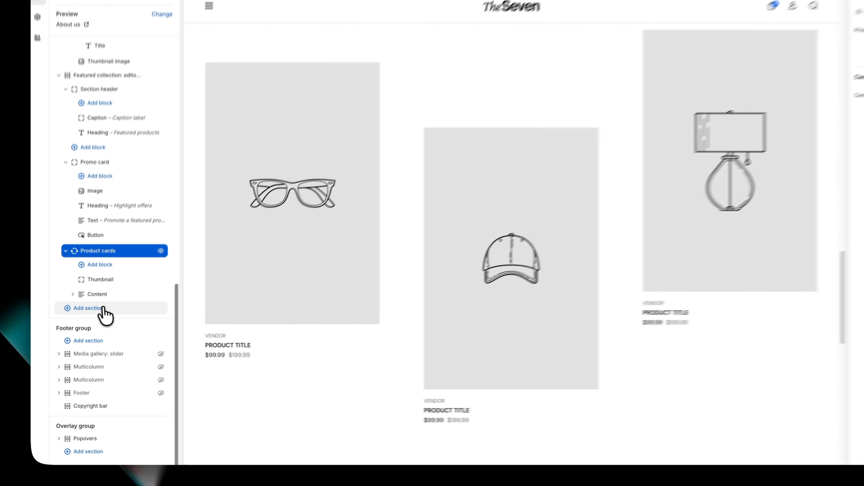
{"action": "left_click", "coordinate": [98, 325]}
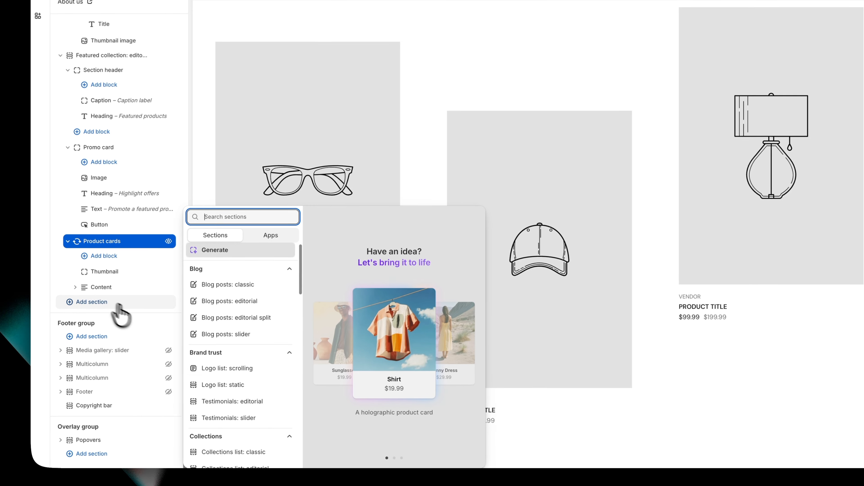
{"action": "scroll", "coordinate": [232, 364], "scroll_direction": "down", "scroll_amount": 12}
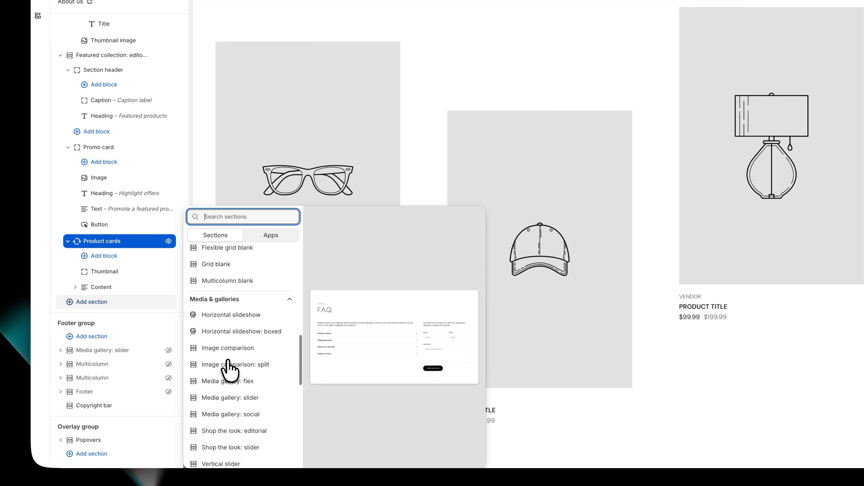
{"action": "scroll", "coordinate": [229, 368], "scroll_direction": "down", "scroll_amount": 10}
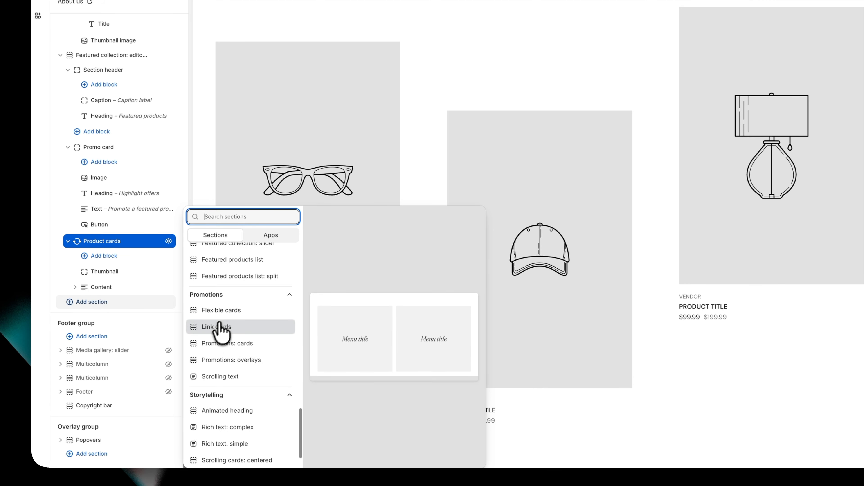
{"action": "scroll", "coordinate": [226, 384], "scroll_direction": "down", "scroll_amount": 1}
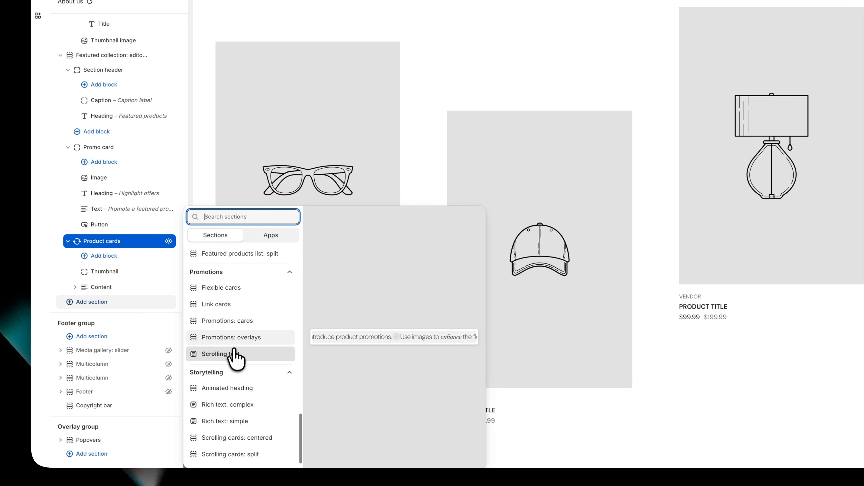
{"action": "scroll", "coordinate": [235, 301], "scroll_direction": "up", "scroll_amount": 4}
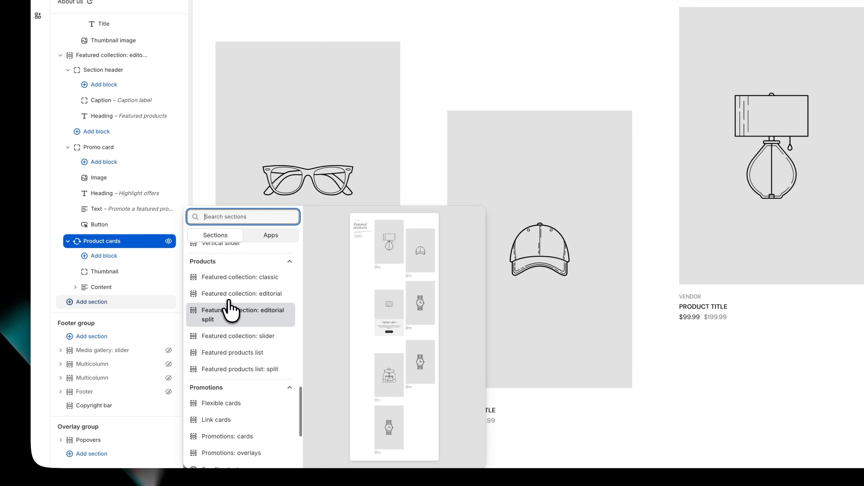